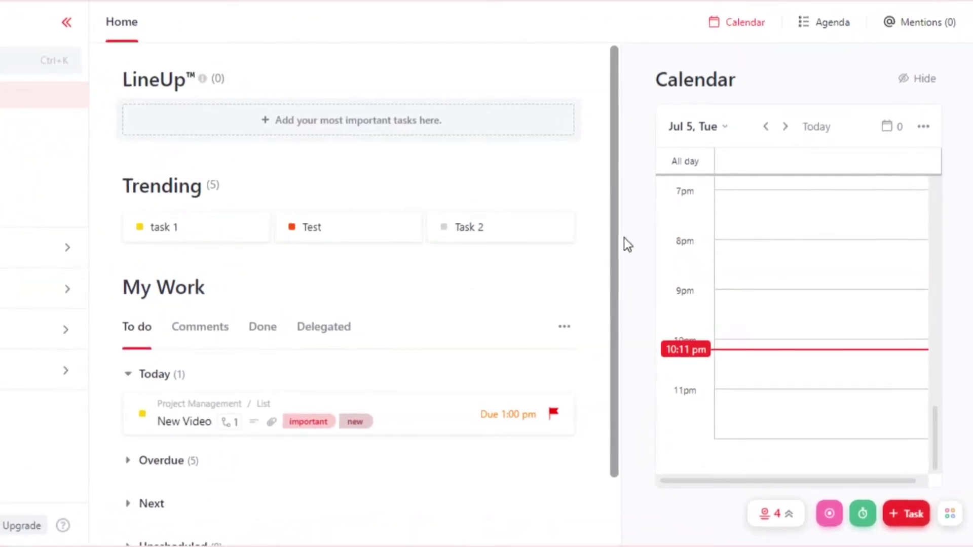
Look over the Home page's My Work tasks and check Mentions, which shows none.
scroll(622, 253, down, 2)
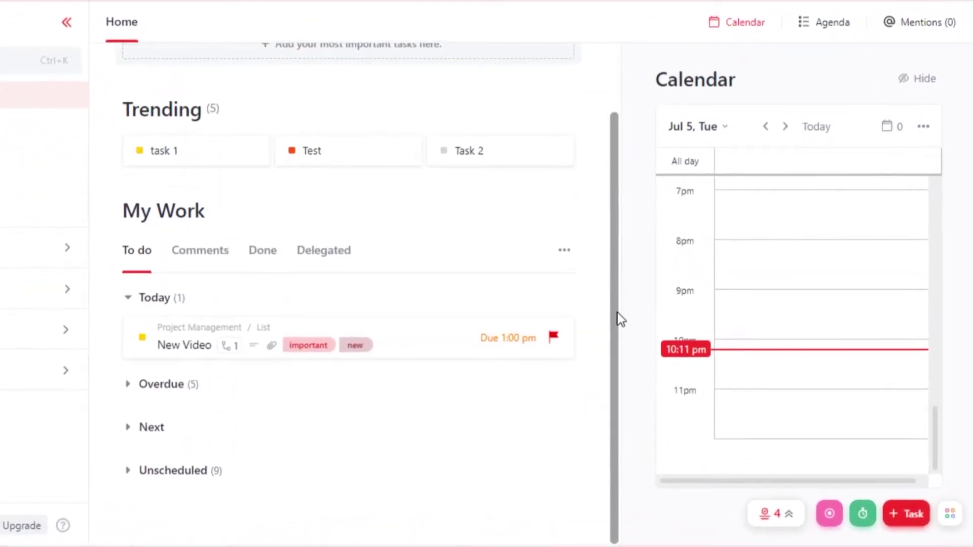
scroll(609, 207, up, 1)
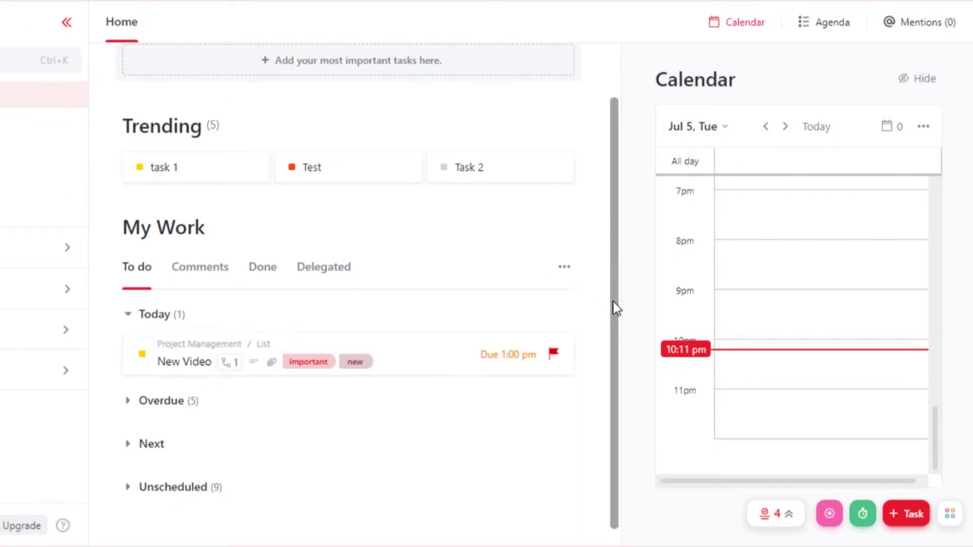
drag(613, 308, 615, 152)
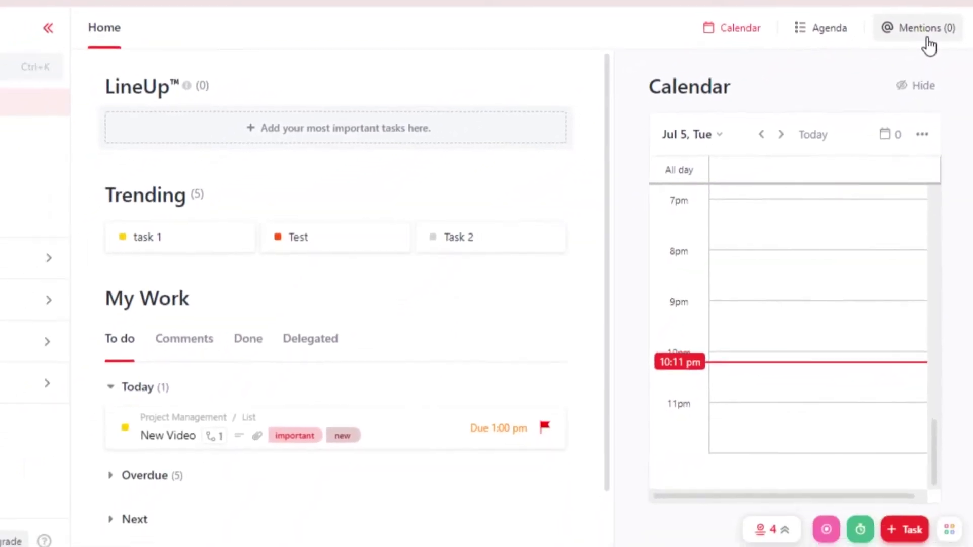
click(926, 38)
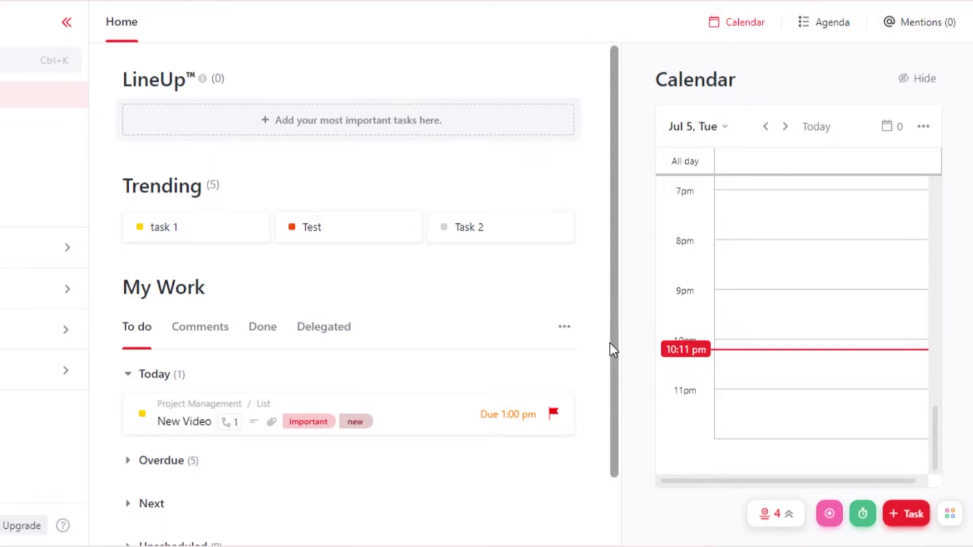
drag(614, 341, 613, 436)
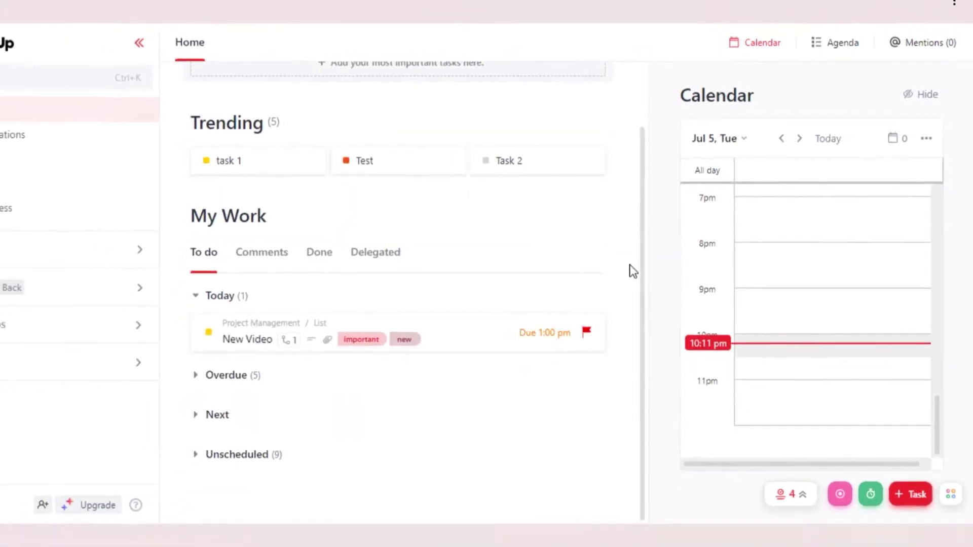
drag(665, 316, 667, 197)
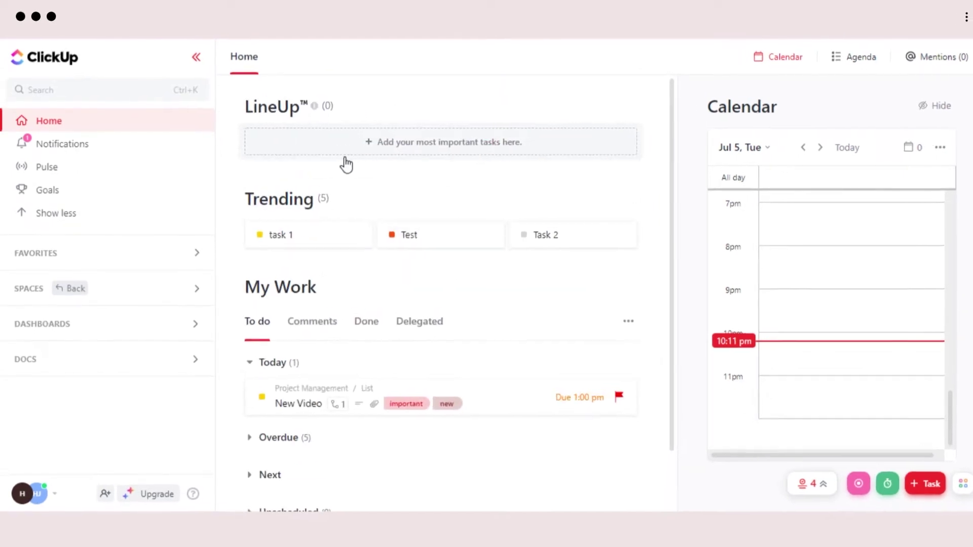
Open Notifications and clear the New Video, task 1, versions 7.0 and second task 1 overdue notices.
click(110, 147)
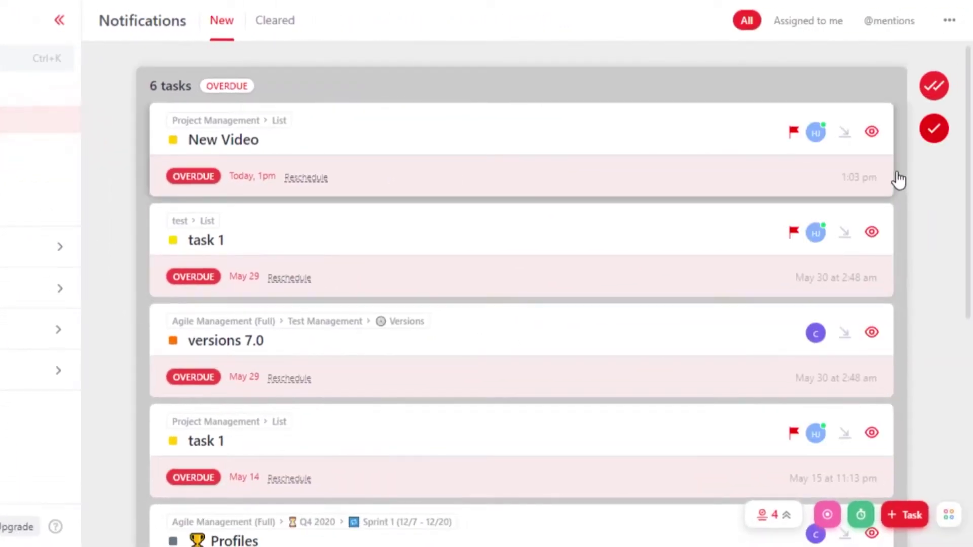
scroll(522, 294, down, 8)
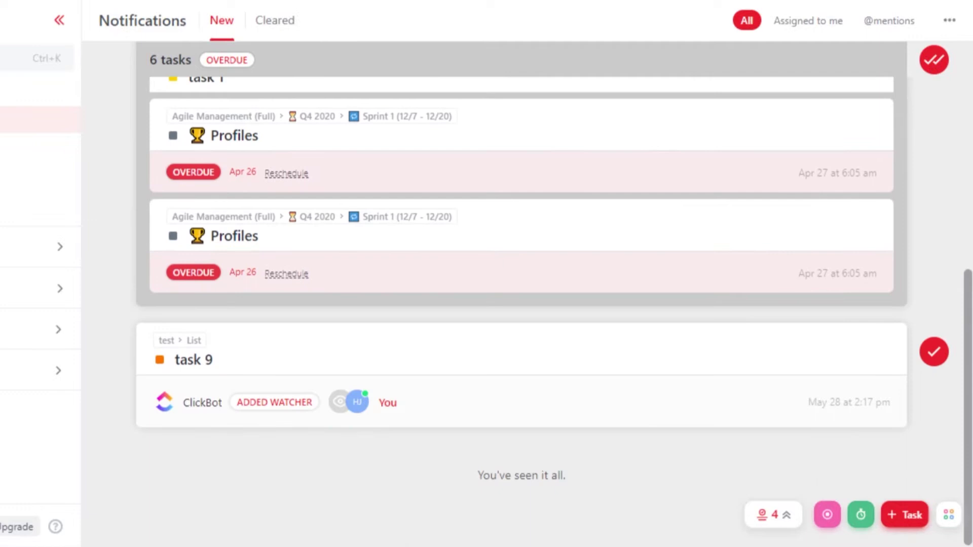
scroll(414, 226, up, 8)
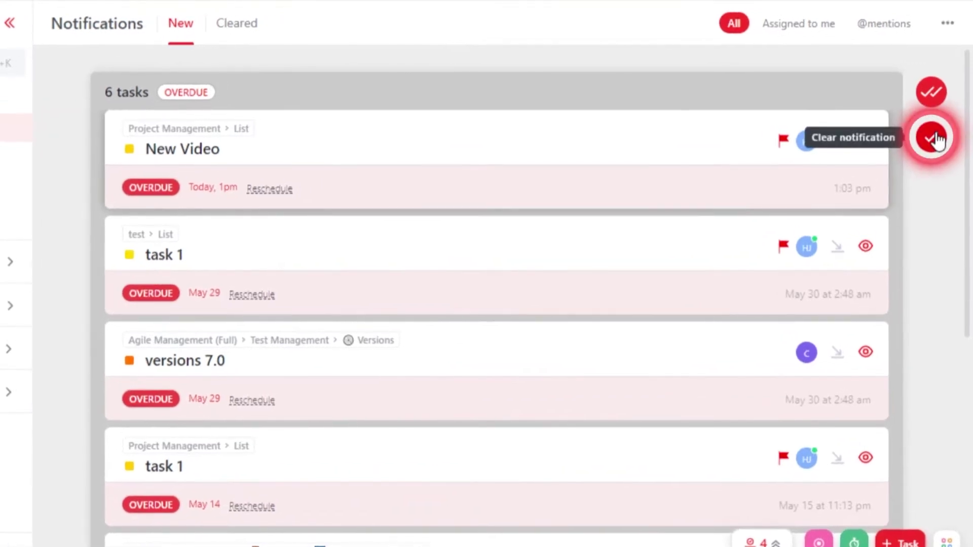
click(934, 139)
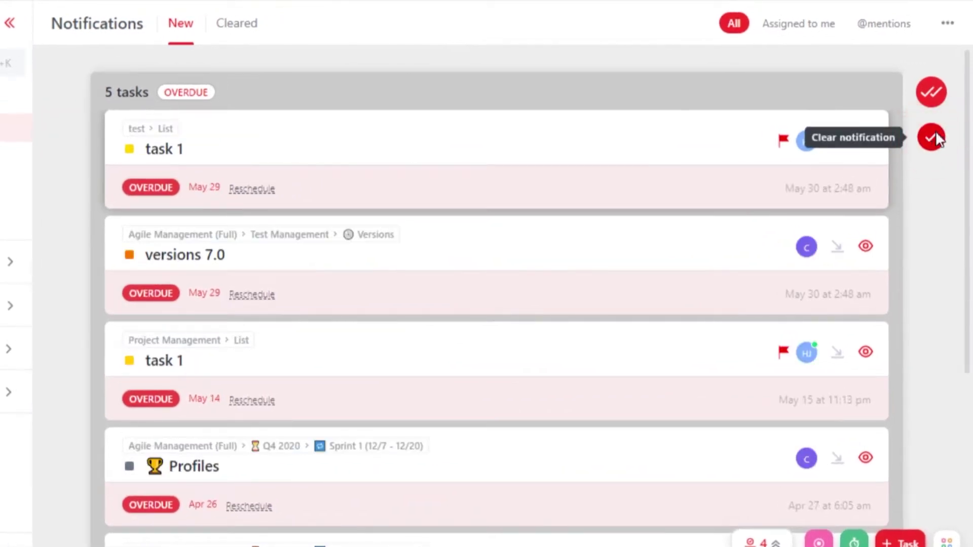
click(935, 140)
click(934, 139)
click(935, 140)
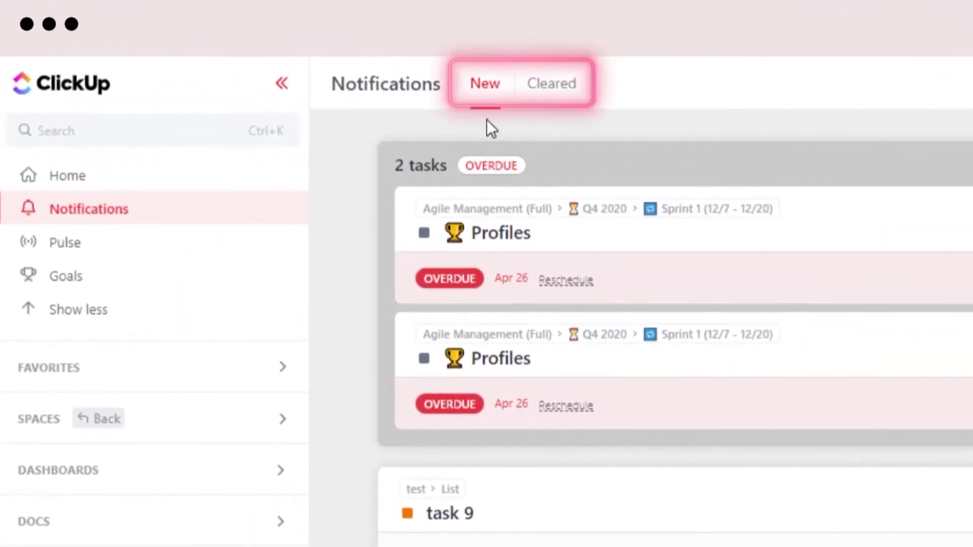
Look at the Cleared tab, return to New, and close the notification options menu unchanged.
click(565, 91)
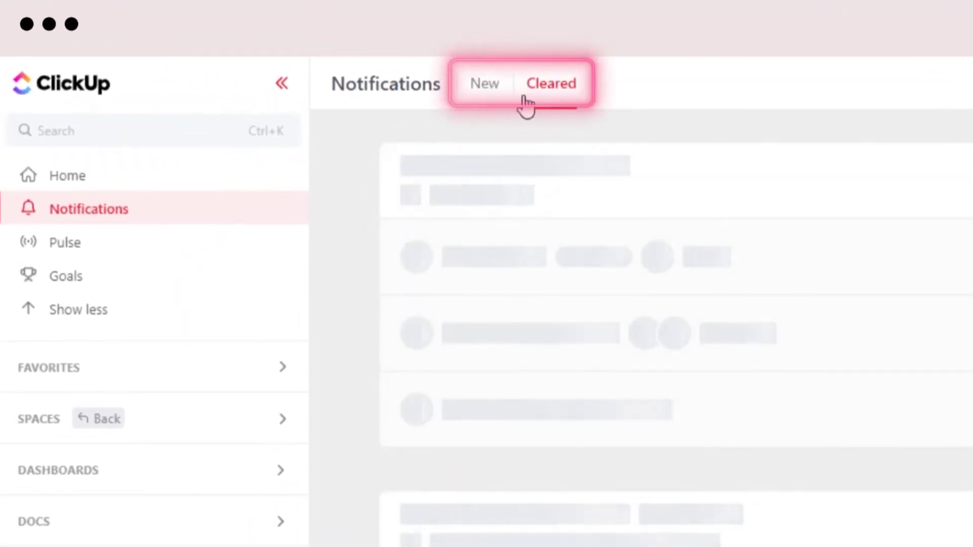
click(498, 104)
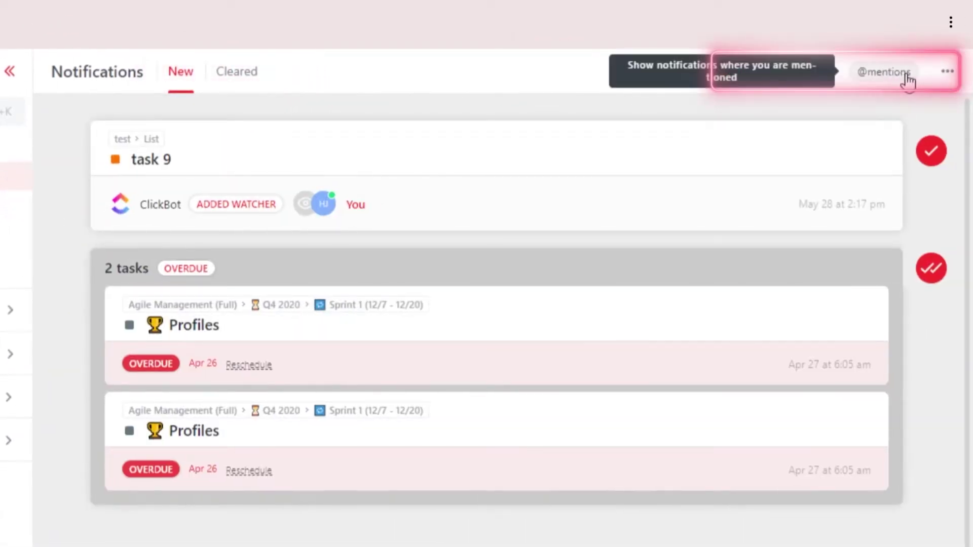
click(951, 75)
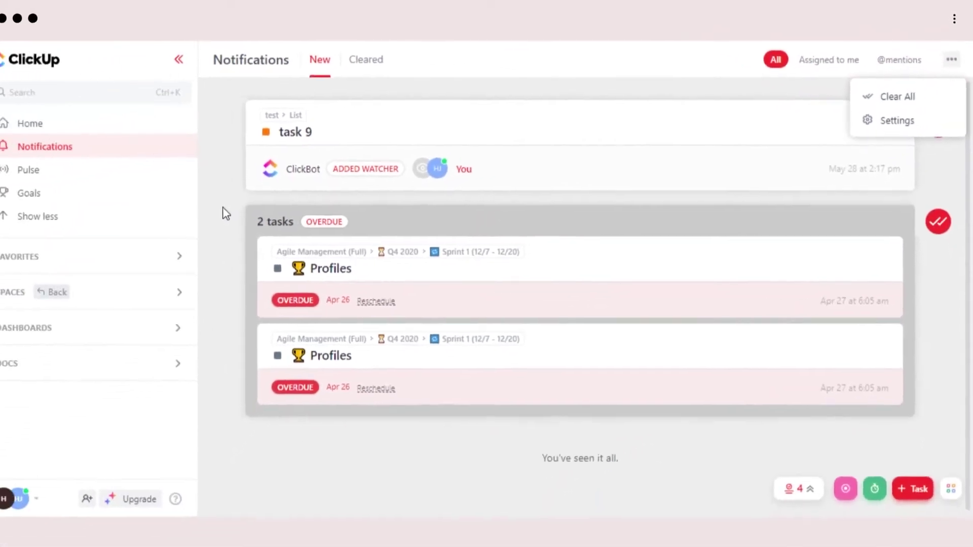
click(67, 258)
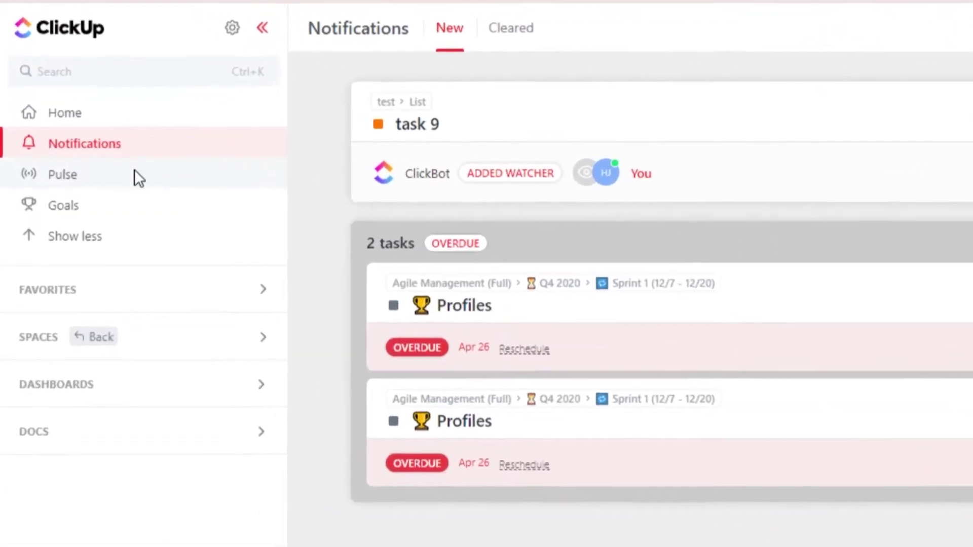
Open Pulse and view, then close, the online member's profile card.
click(106, 171)
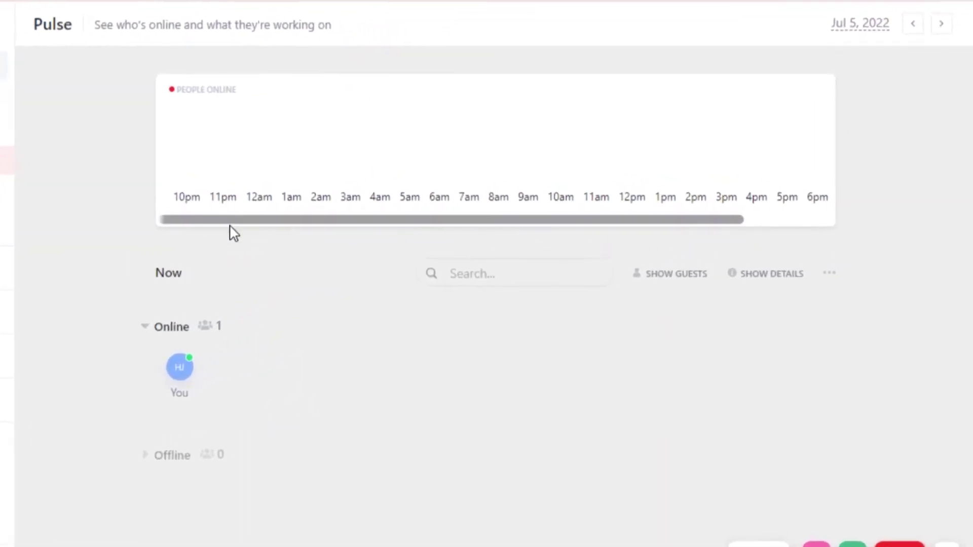
mouse_move(230, 228)
mouse_down()
mouse_move(358, 223)
mouse_move(222, 226)
mouse_up()
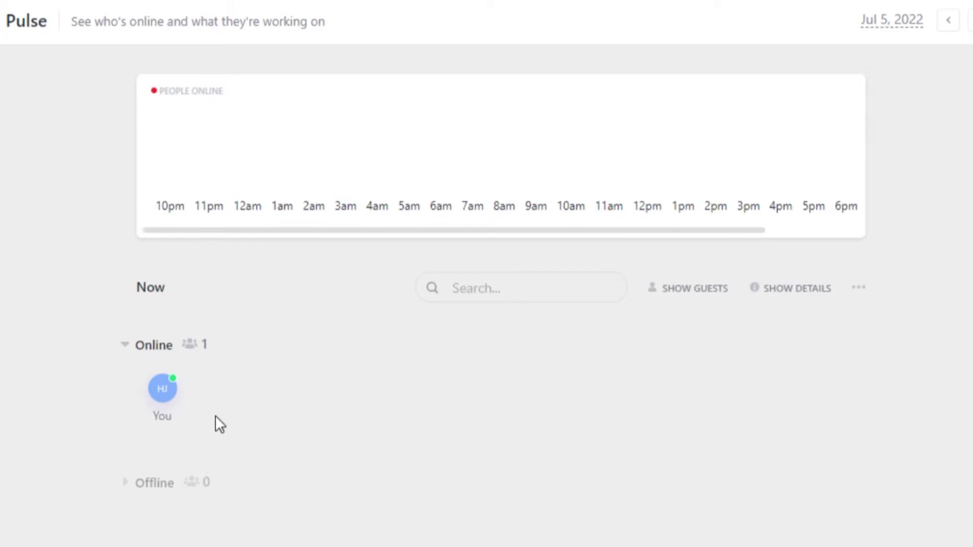
click(168, 411)
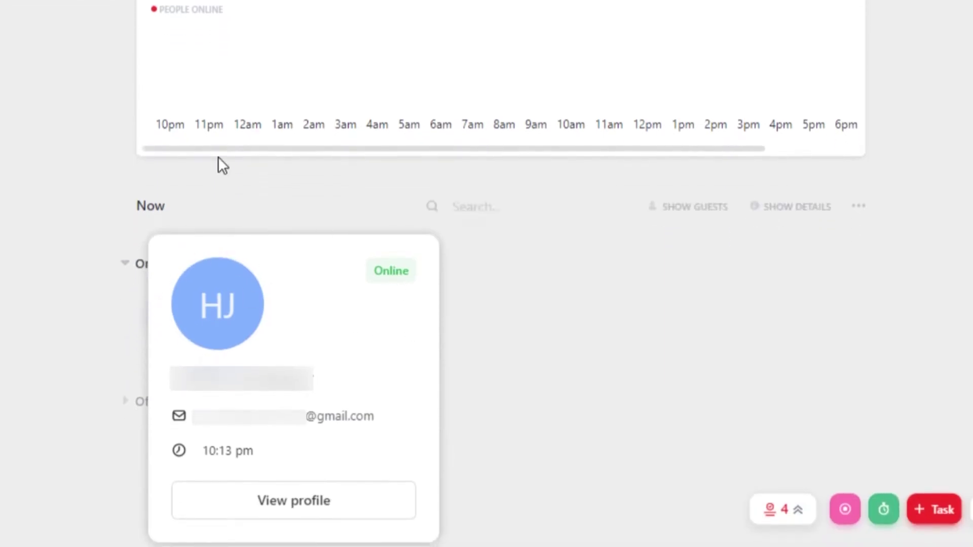
click(206, 148)
drag(205, 148, 370, 155)
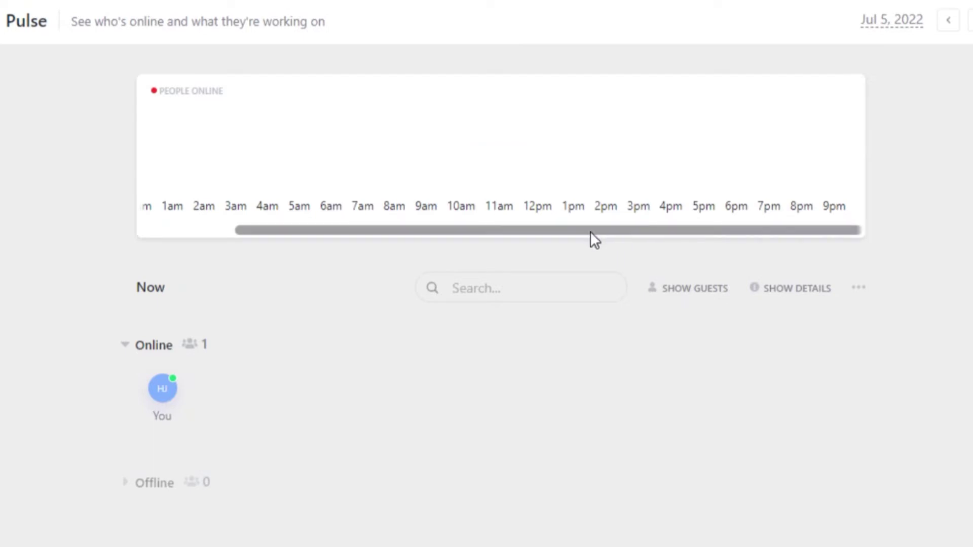
Toggle Show Guests on and back off, and dismiss the Pulse settings menu unchanged.
drag(589, 231, 461, 248)
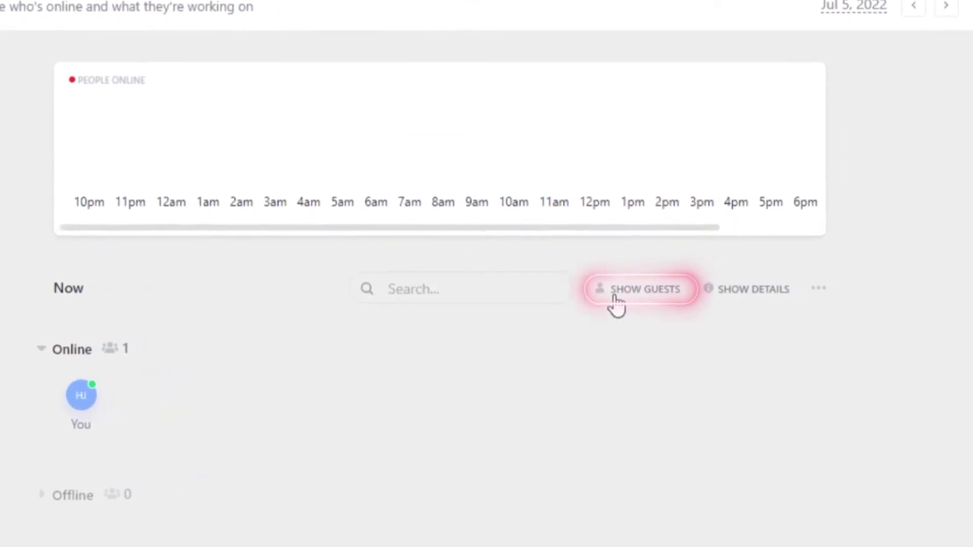
click(662, 302)
click(606, 304)
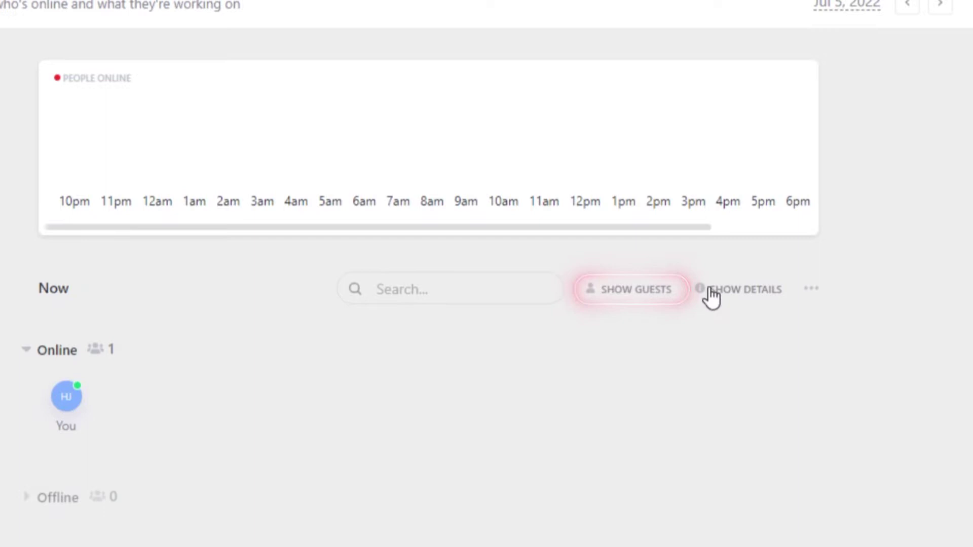
click(820, 288)
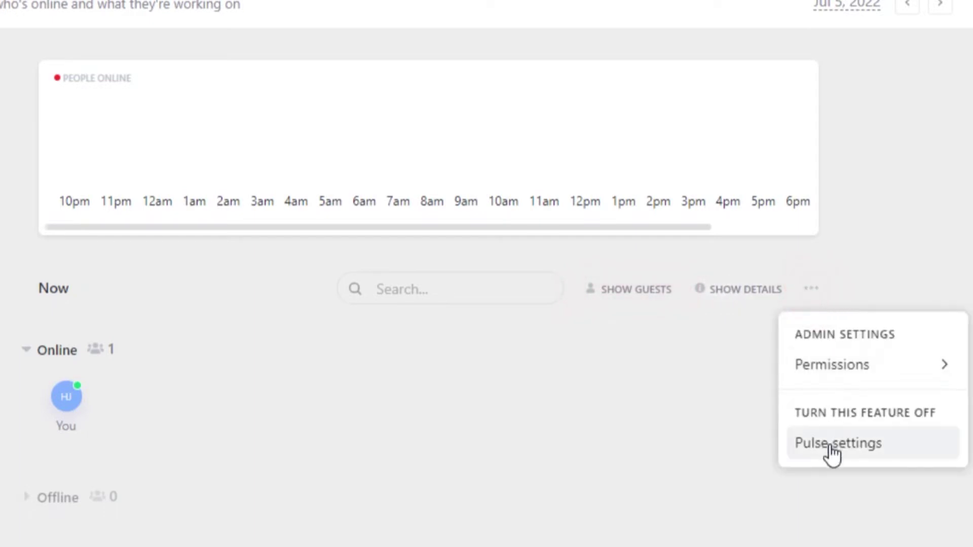
click(387, 540)
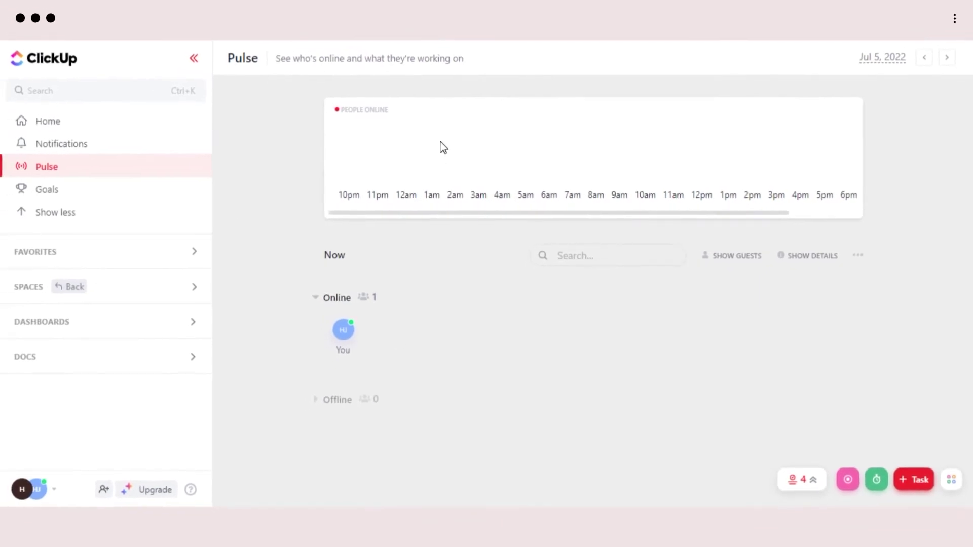
mouse_move(437, 140)
drag(462, 215, 402, 221)
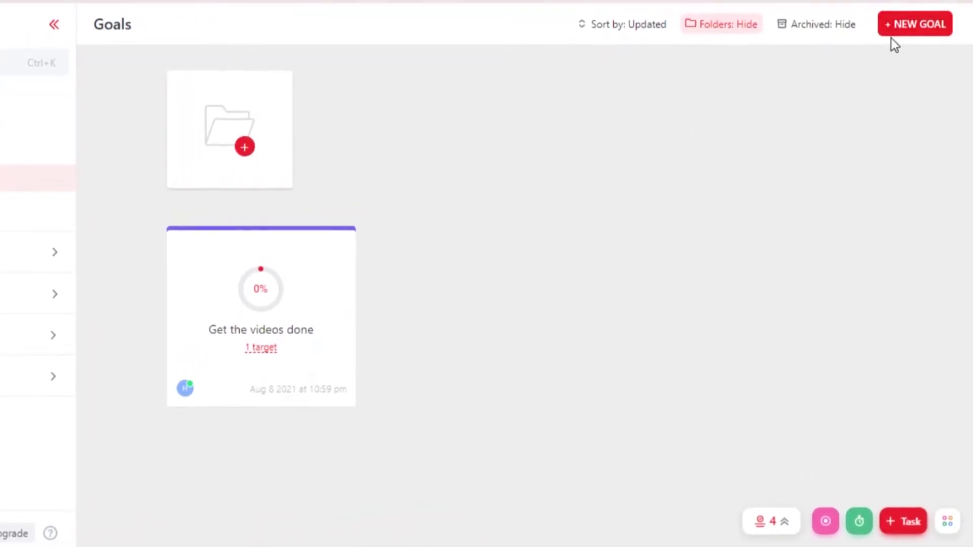
Create a goal named 'Make 100 Videos' owned by you and the other workspace member.
click(917, 66)
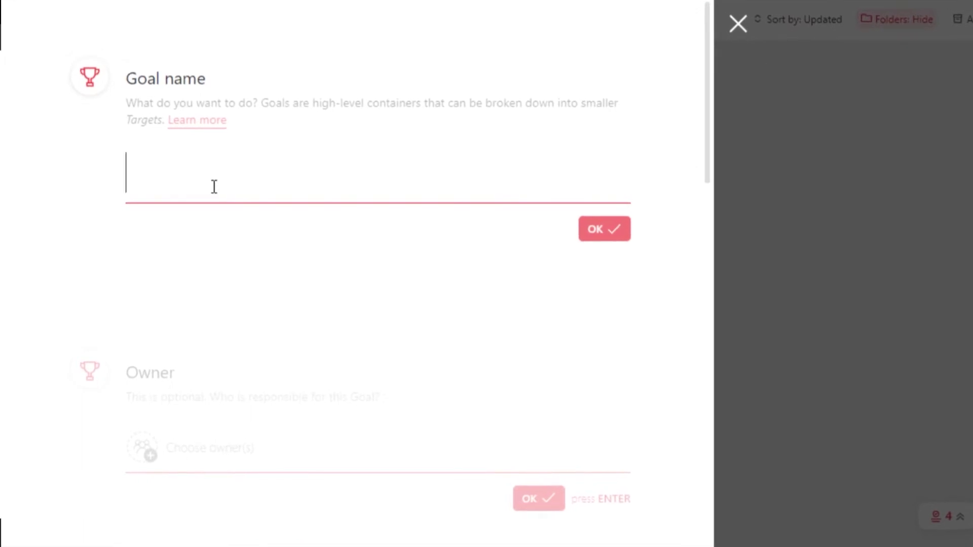
text(Make 100 Videos)
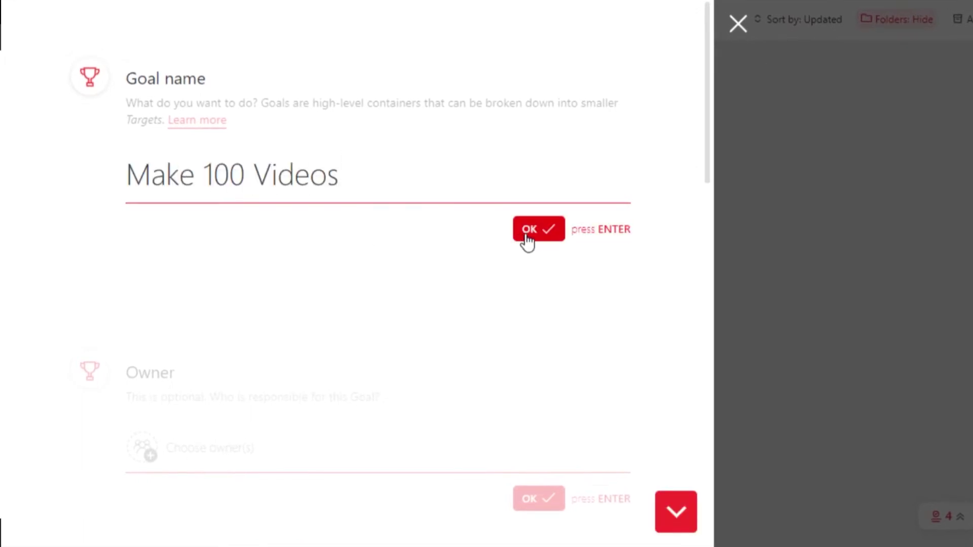
click(528, 232)
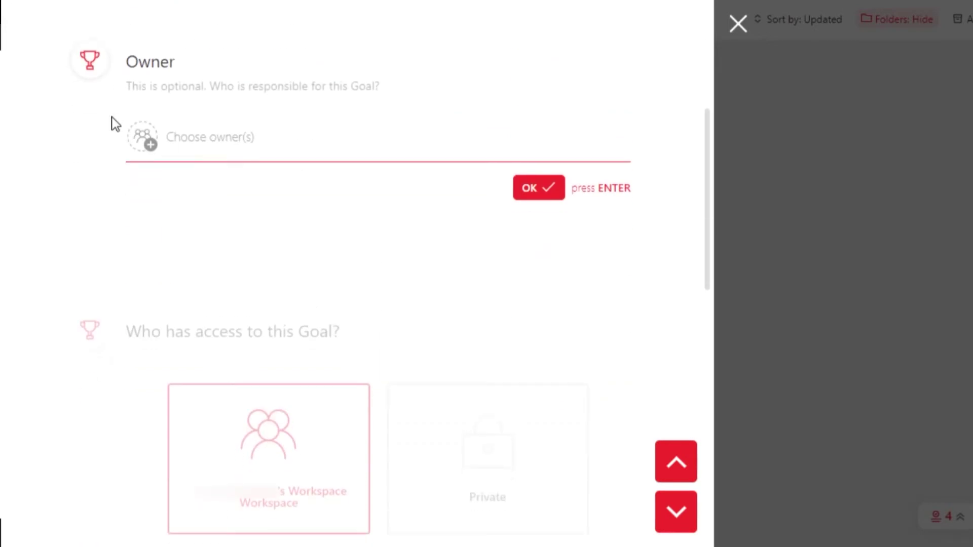
click(150, 147)
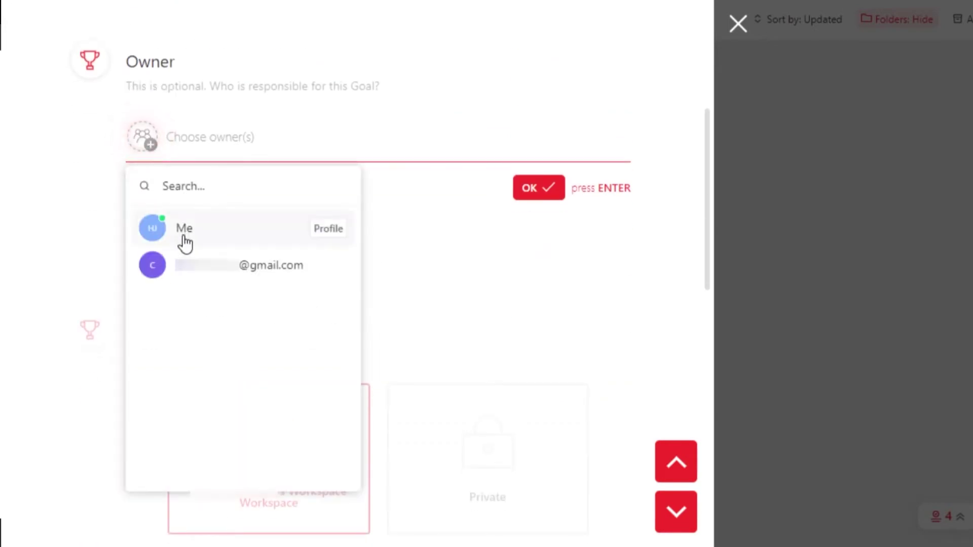
click(185, 238)
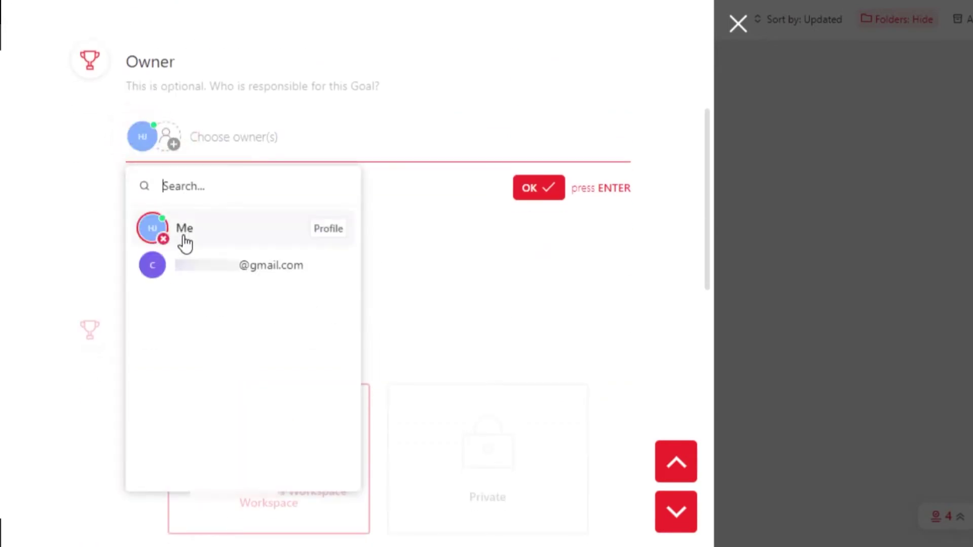
click(195, 279)
click(532, 195)
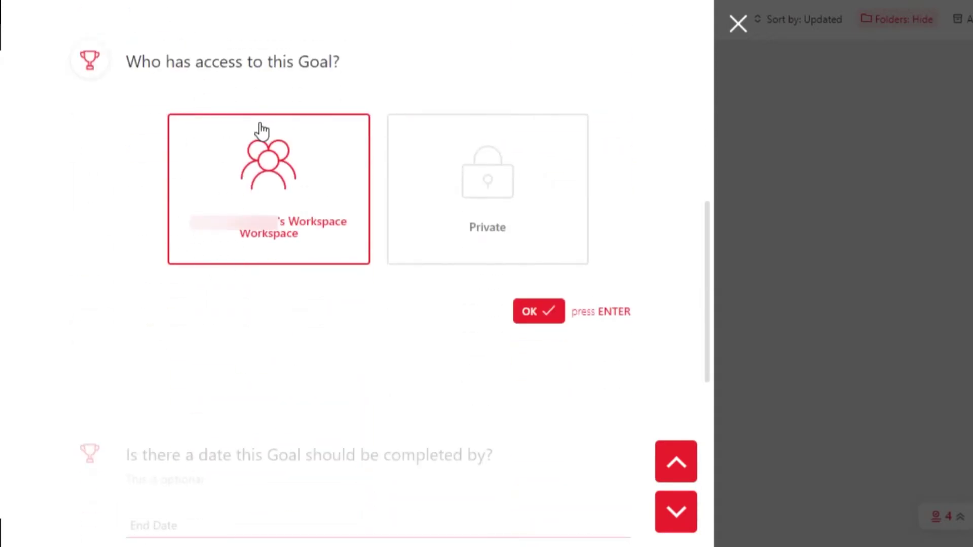
Make the goal private with a July 30 end date.
click(448, 251)
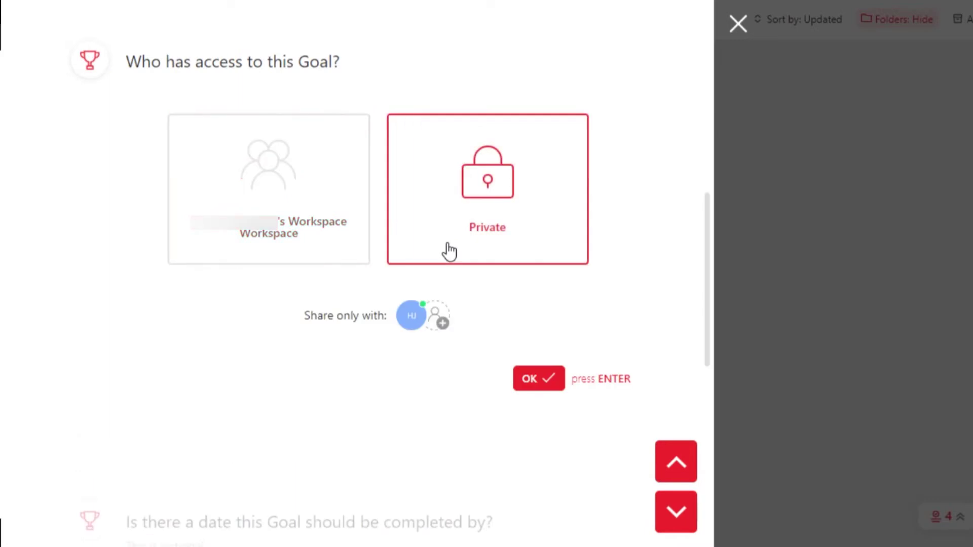
click(538, 379)
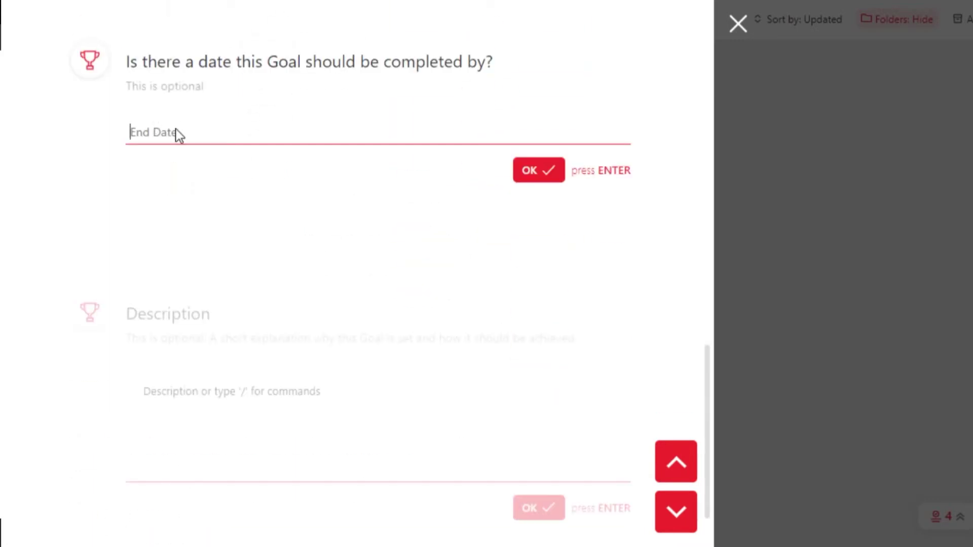
click(176, 131)
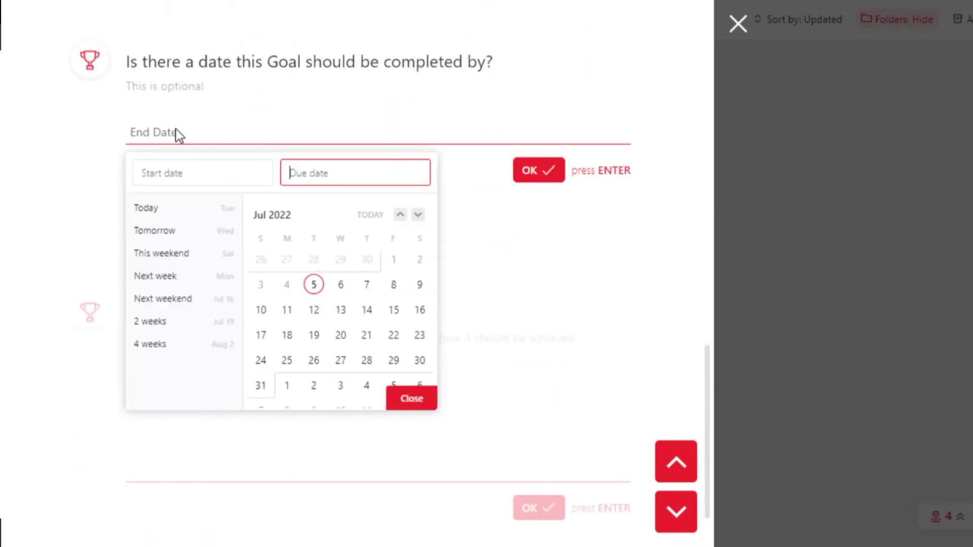
click(419, 361)
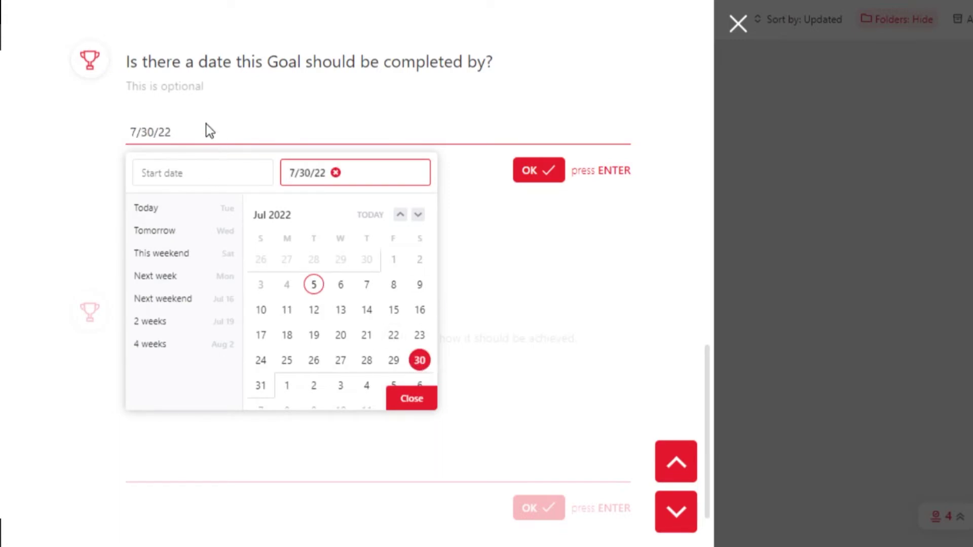
click(523, 178)
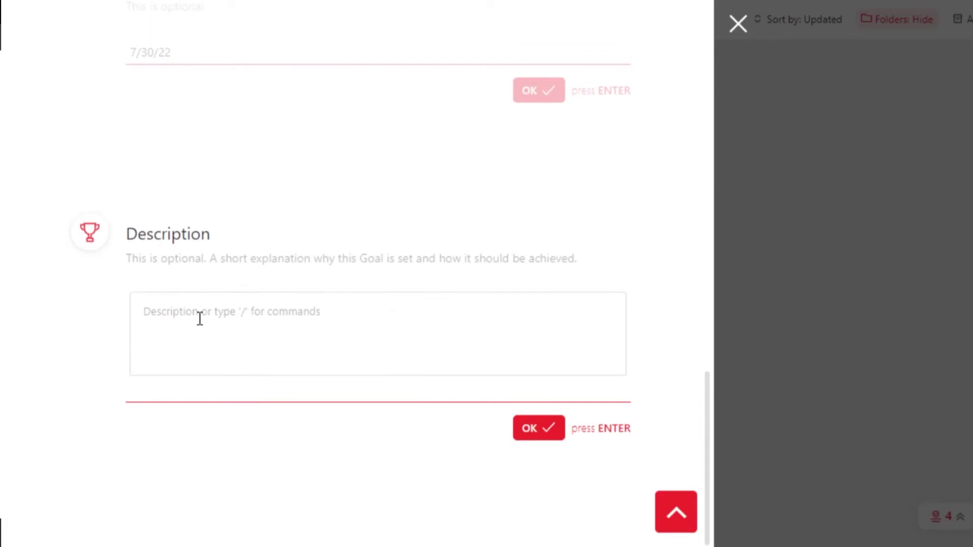
Write the description 'Complete 100 Videos by the end of Month' and start a checklist below it.
click(200, 318)
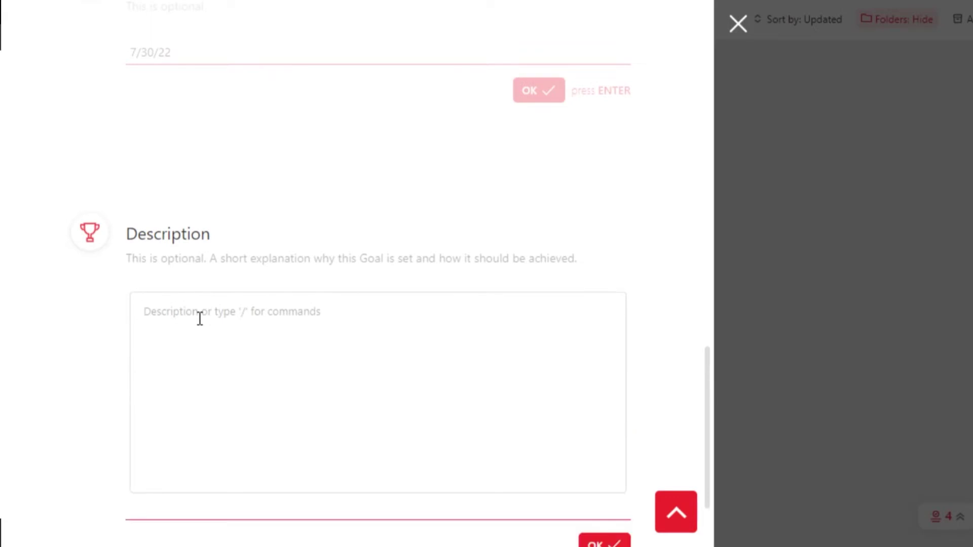
text(Complete 100 Videos by the end of Month)
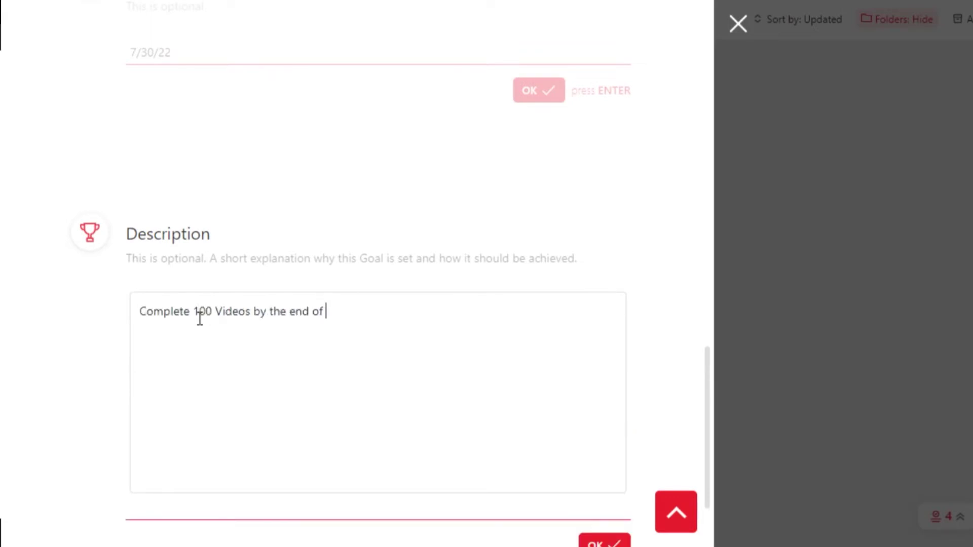
key(Return)
text(/)
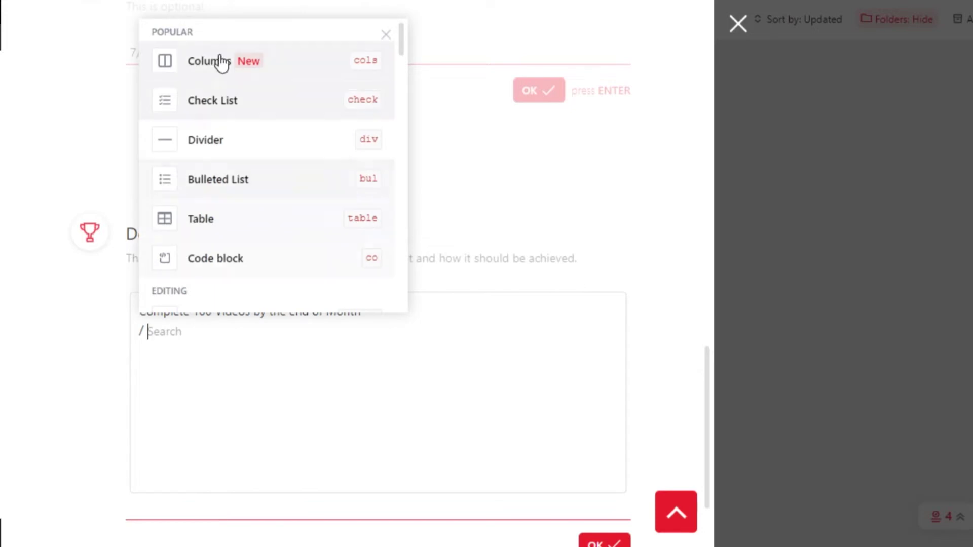
click(195, 116)
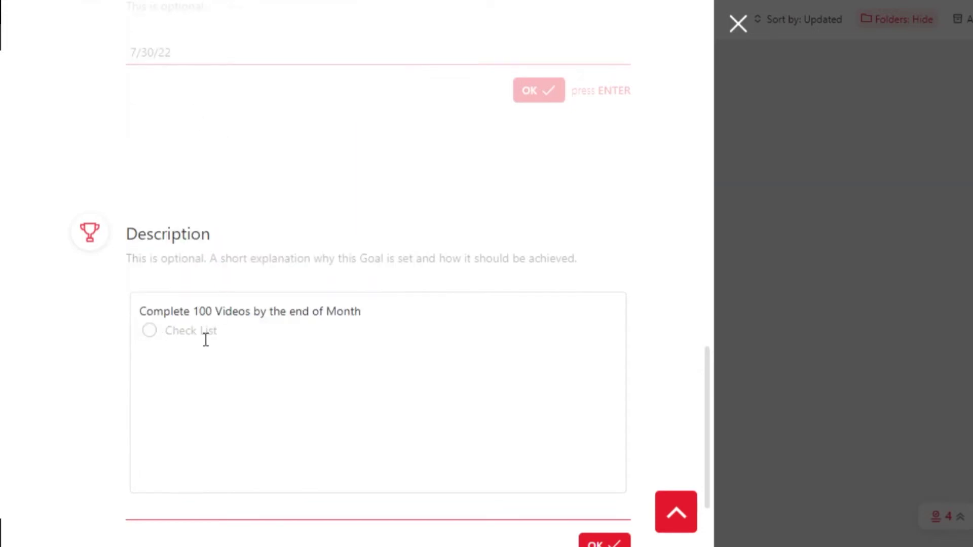
Fill the checklist with 10 Videos, 40Videos, 50 Videos, 70 Videos and 100 Video.
text(10 Videos)
key(Return)
text(40Videos)
key(Return)
text(50 Videos)
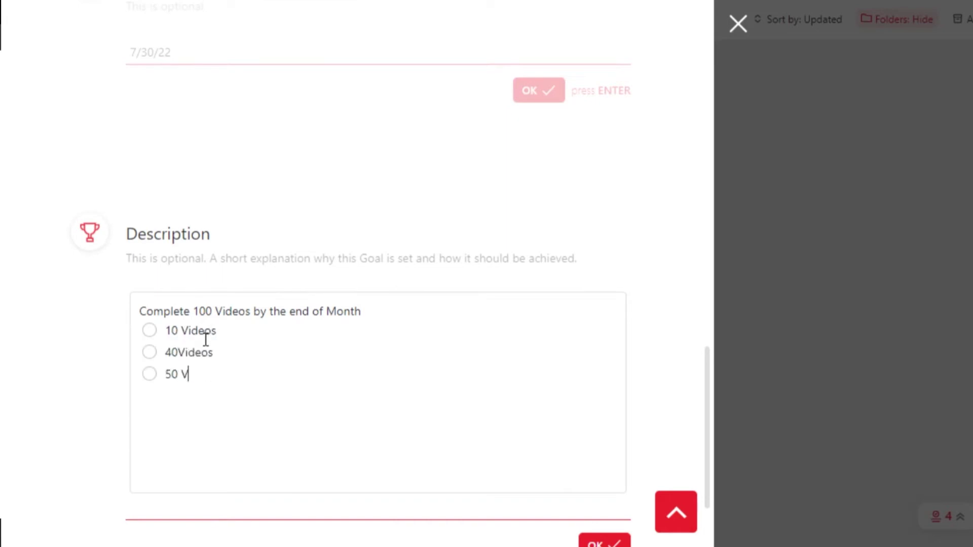
key(Return)
text(70 Videos)
key(Return)
text(100 Video)
scroll(704, 425, down, 3)
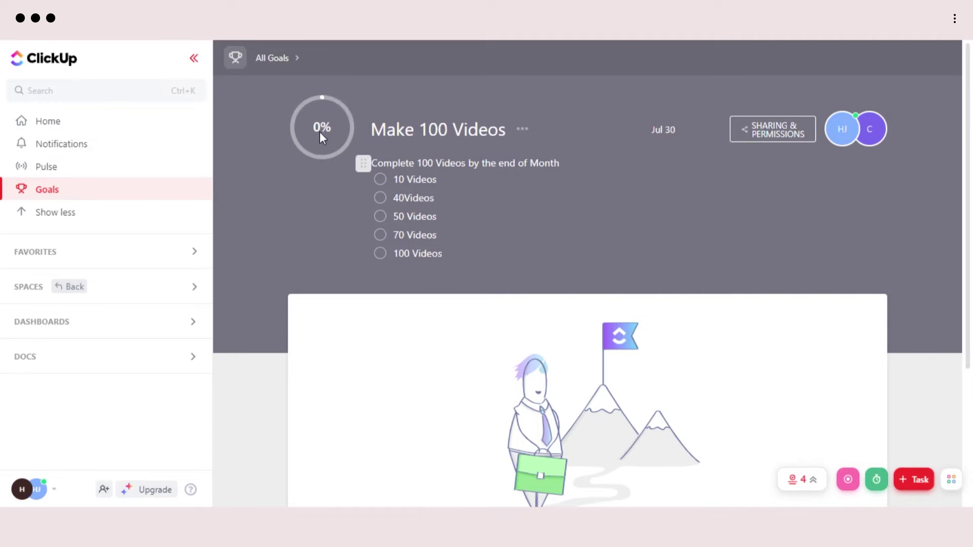
Check off the 10 Videos and 40Videos checklist items.
click(380, 182)
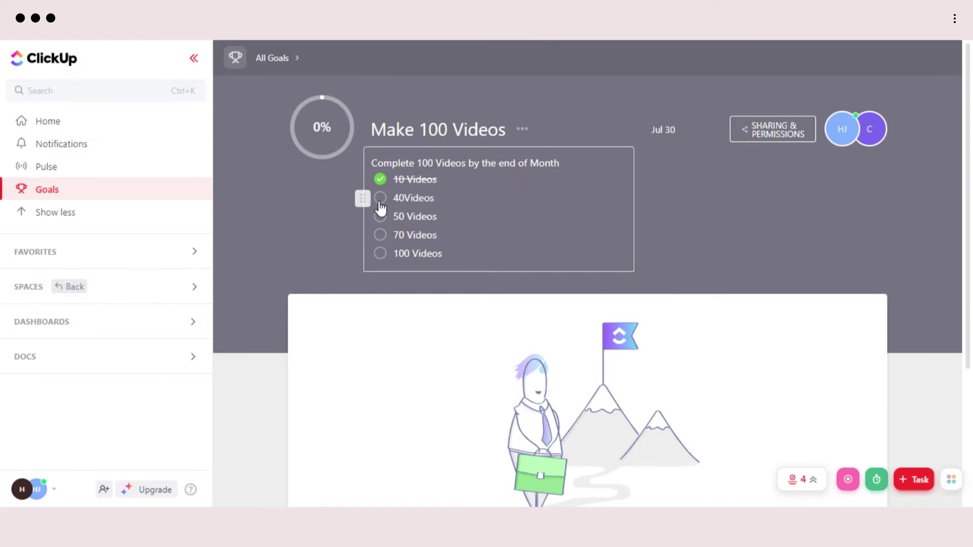
click(380, 202)
Add a number target '50 Videos' owned by you, clearing its starting value.
scroll(864, 302, down, 4)
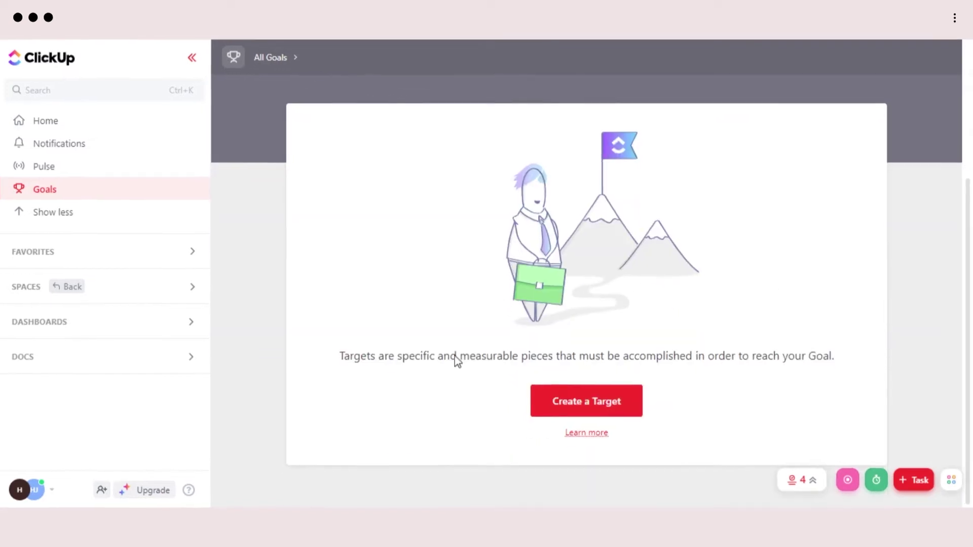
click(585, 405)
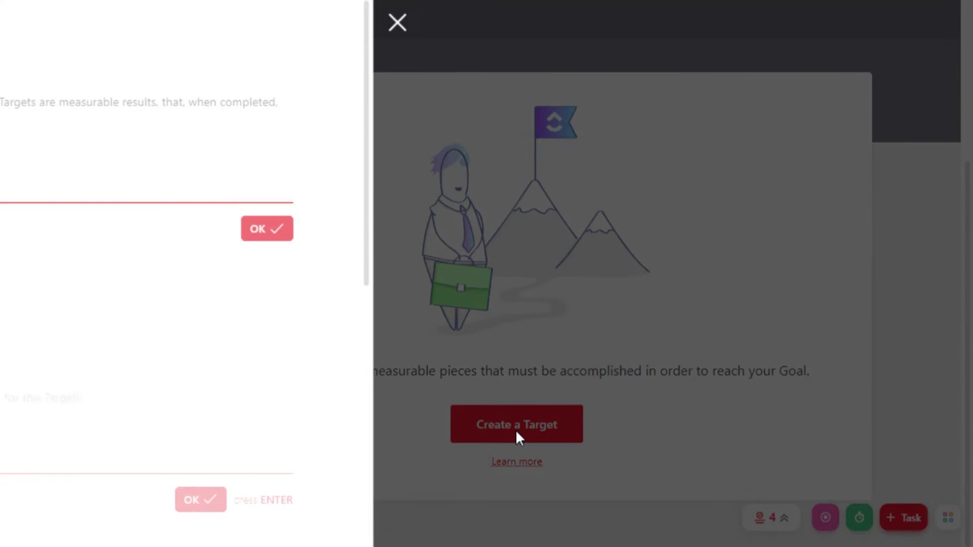
text(5)
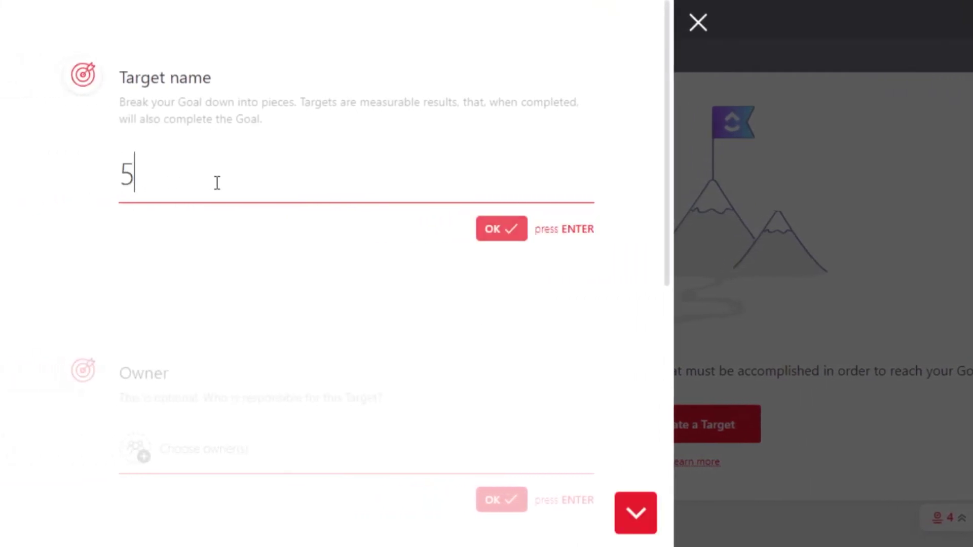
text(0 Videos)
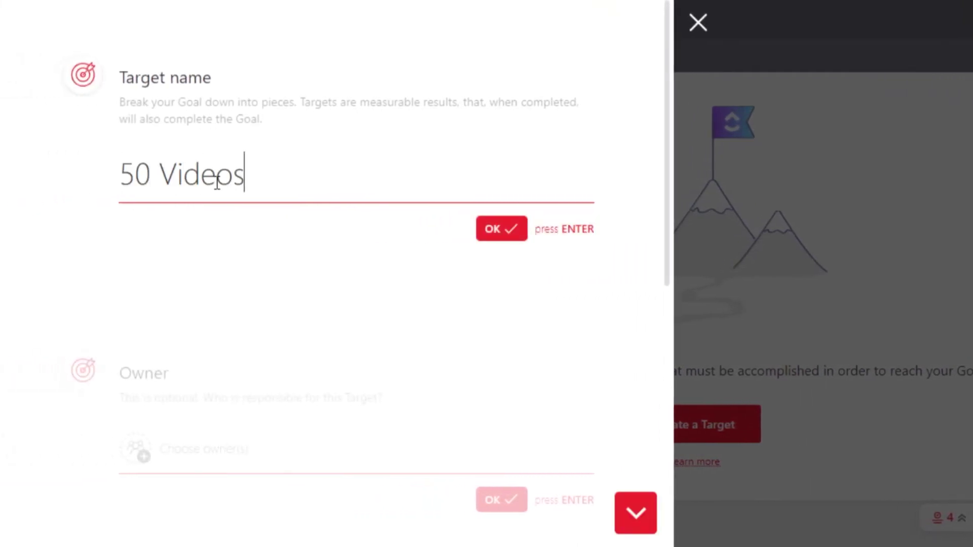
click(500, 231)
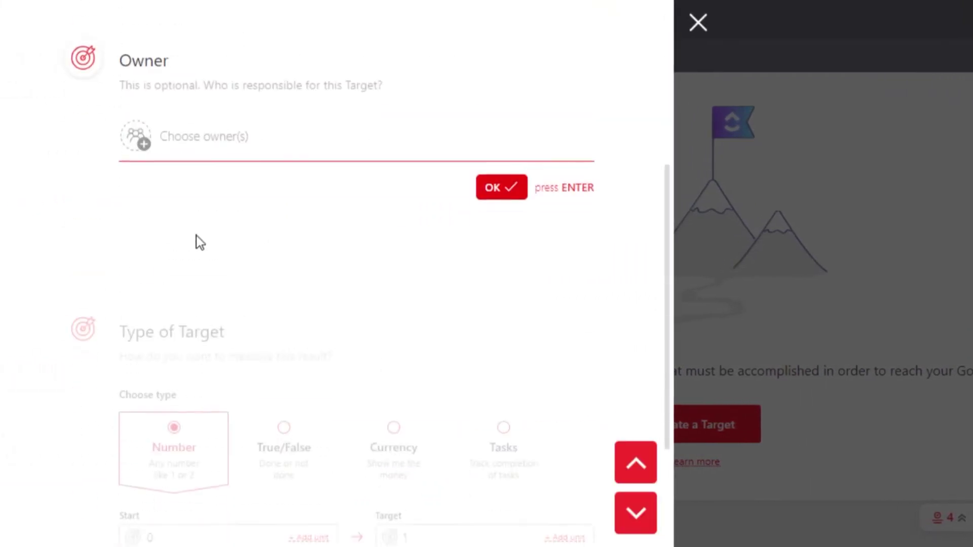
click(137, 146)
click(226, 242)
click(495, 195)
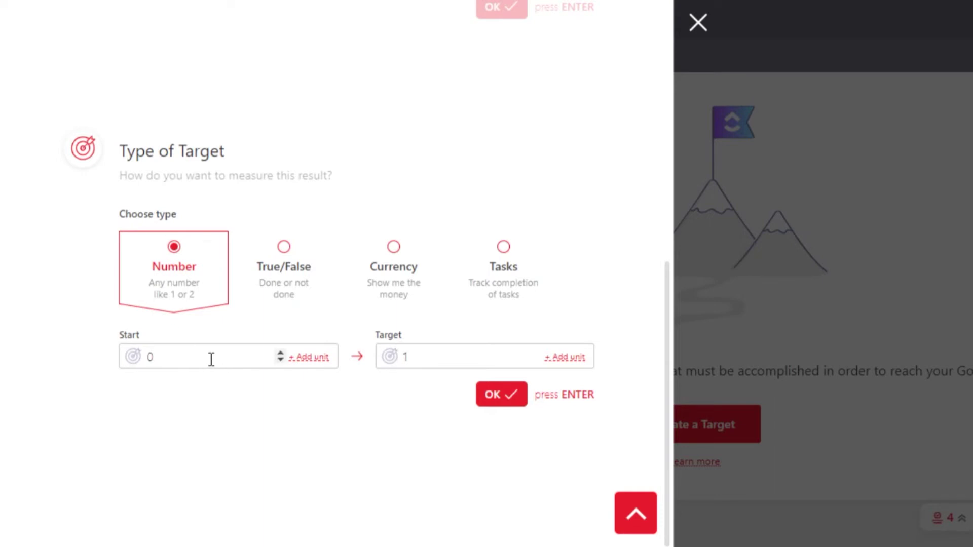
key(BackSpace)
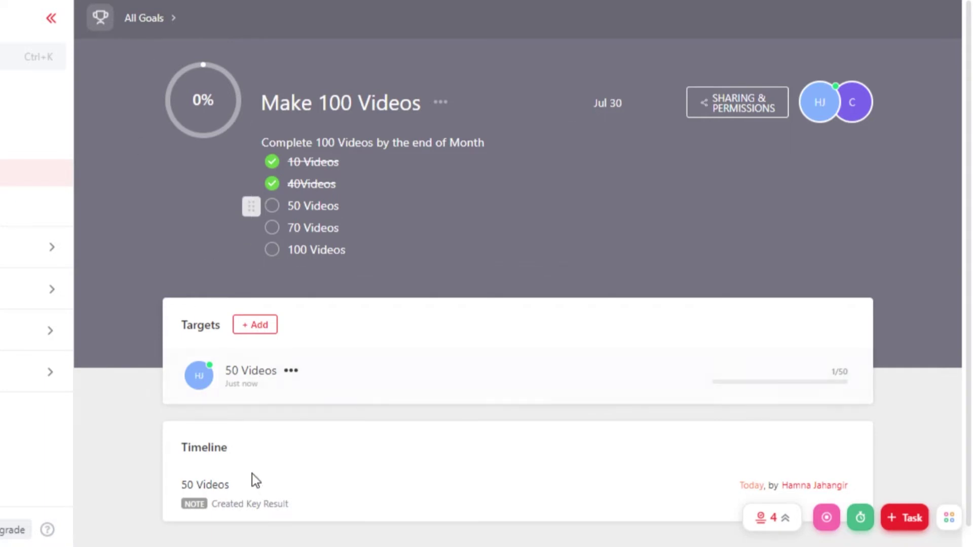
scroll(289, 191, down, 1)
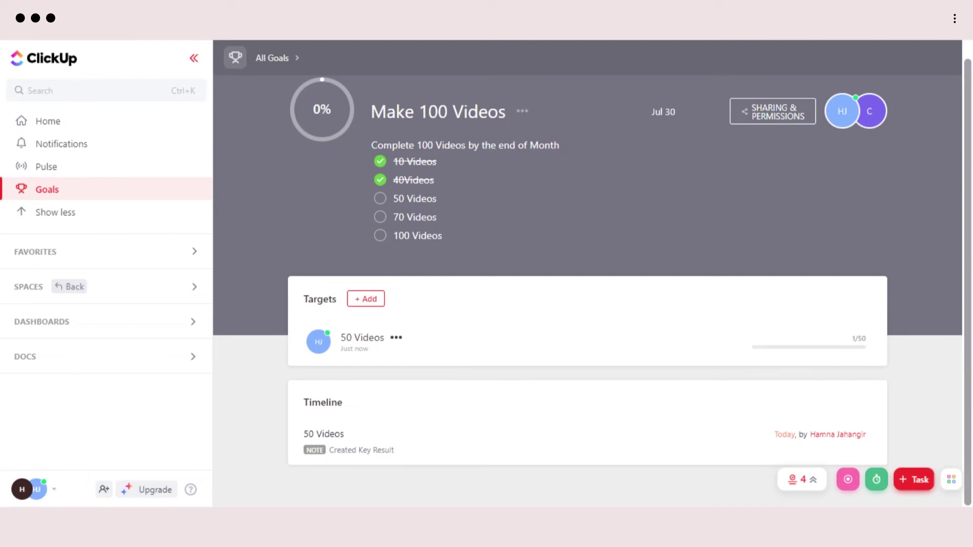
scroll(233, 84, up, 1)
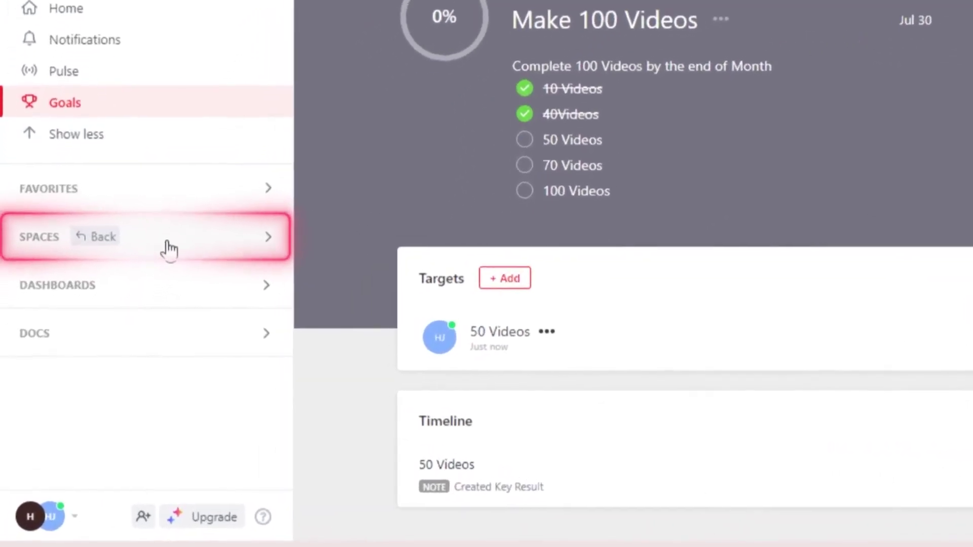
click(182, 245)
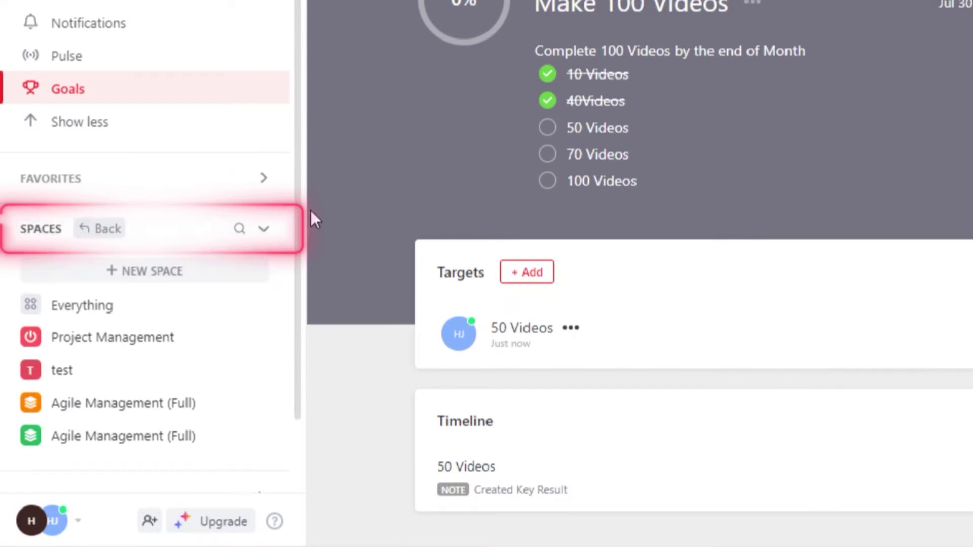
drag(296, 195, 299, 284)
scroll(299, 311, up, 2)
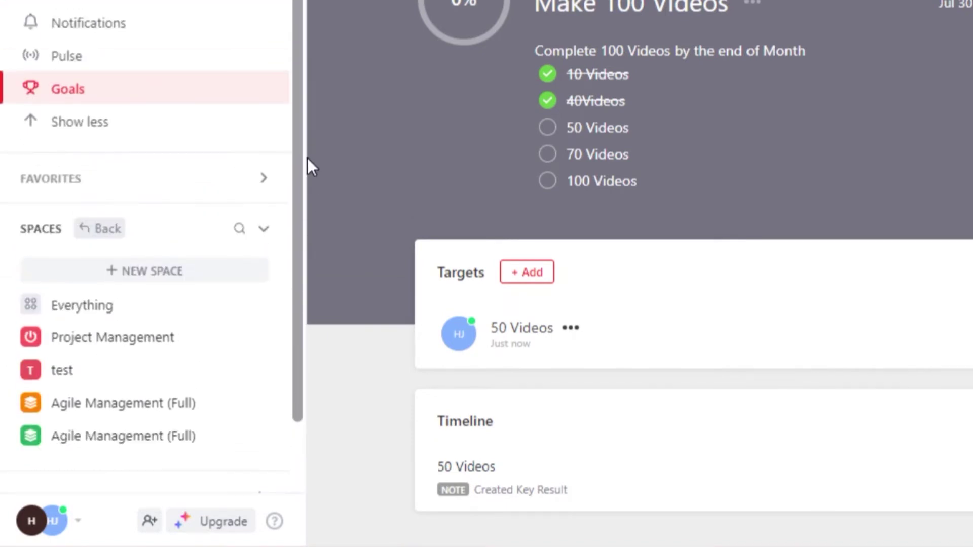
scroll(307, 158, down, 2)
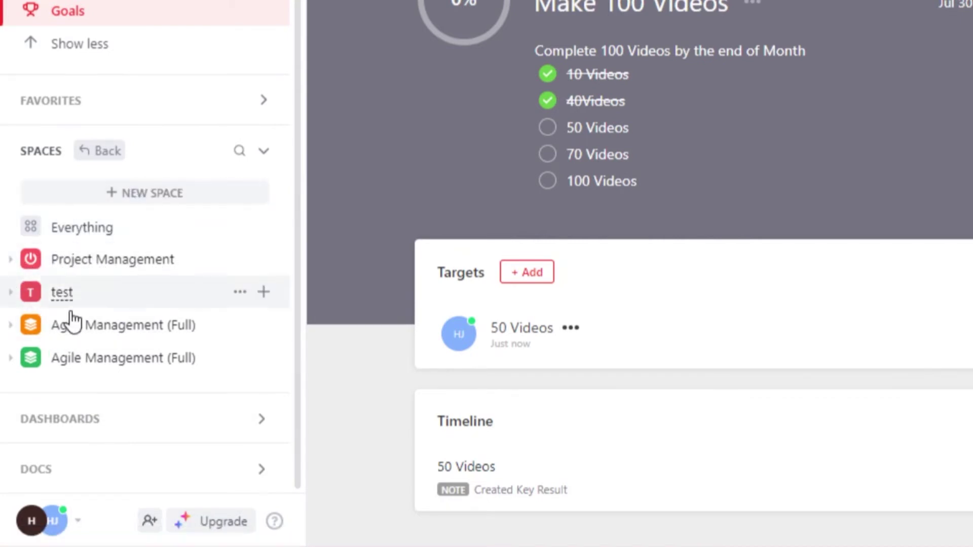
Name the new Space 'Test 2', colour it blue, and give it the wifi avatar.
click(118, 196)
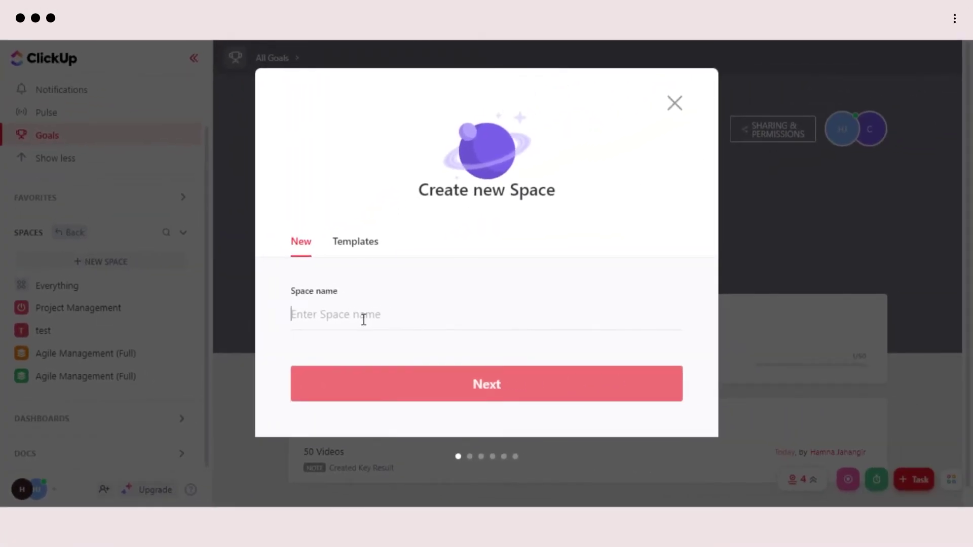
text(Test )
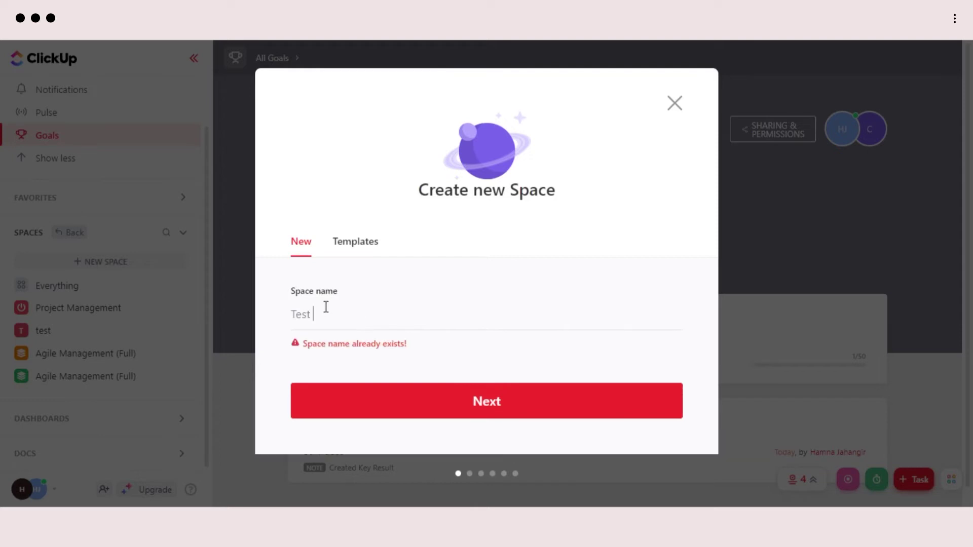
text(2)
click(371, 394)
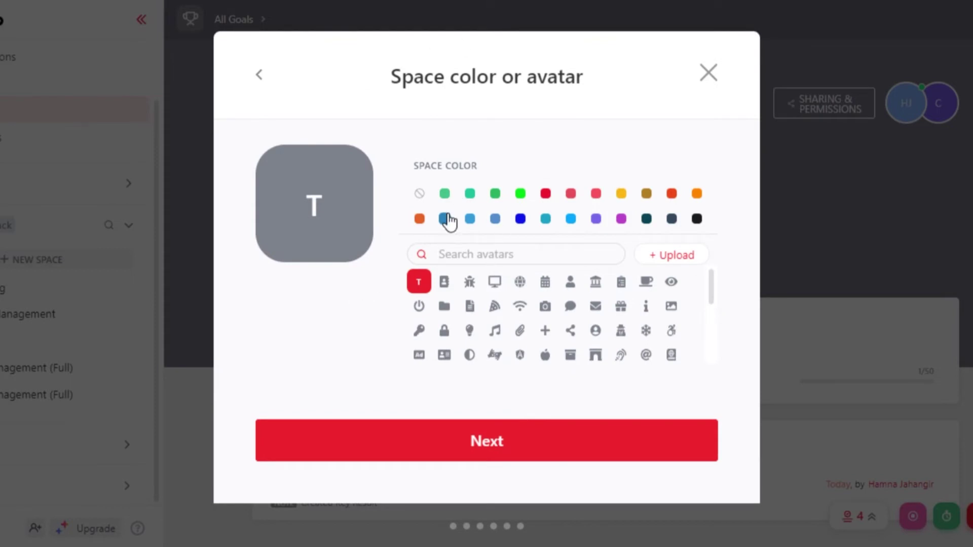
click(445, 219)
click(520, 306)
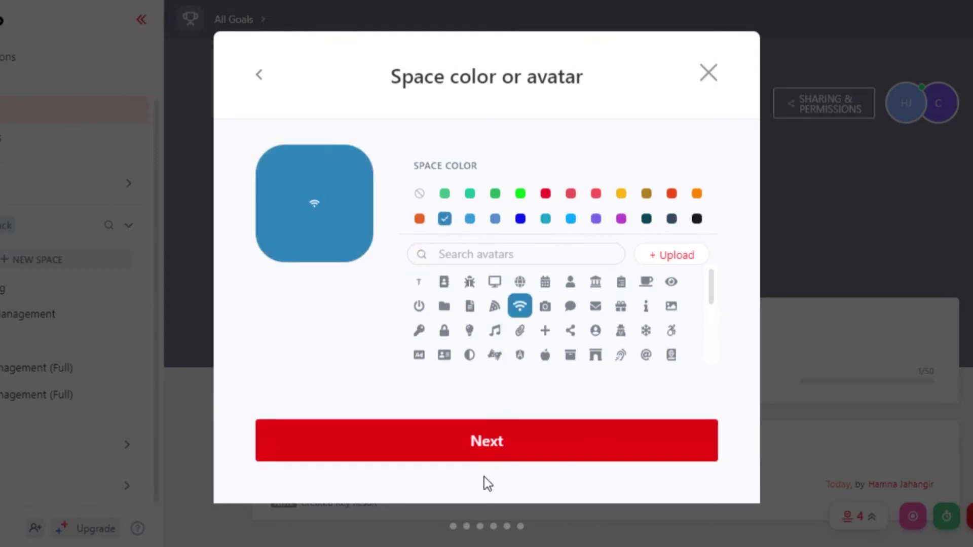
click(483, 439)
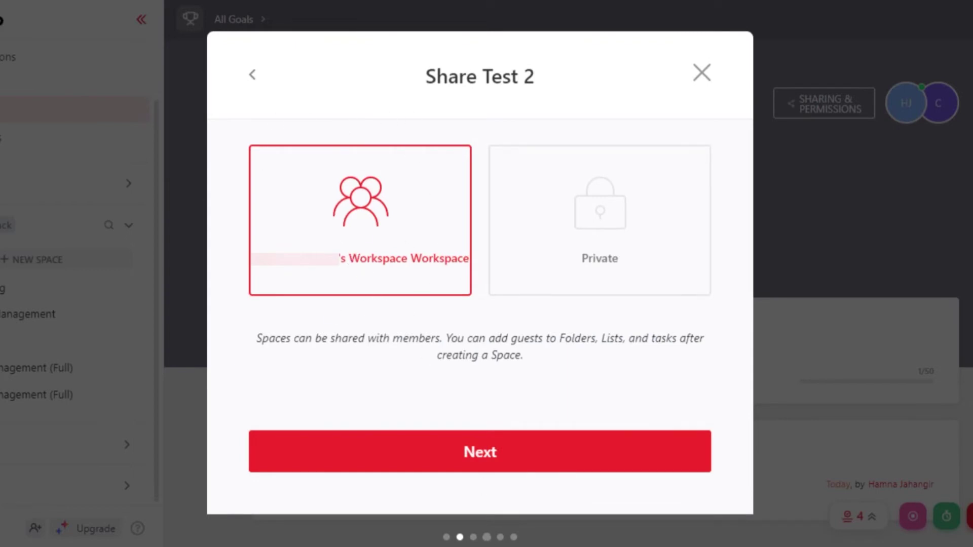
Keep default sharing, add IN PROGRESS and DONE statuses, then switch to the Content status template.
click(473, 456)
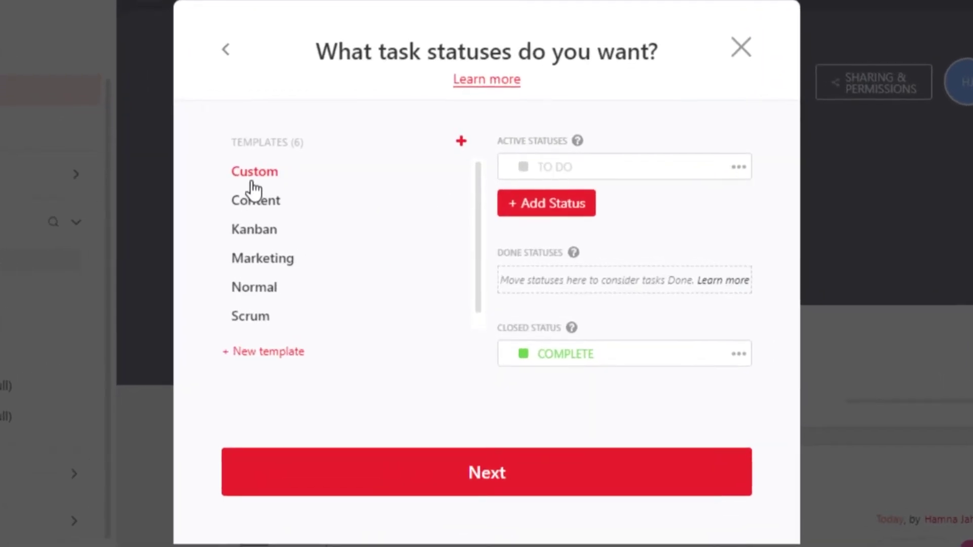
click(552, 203)
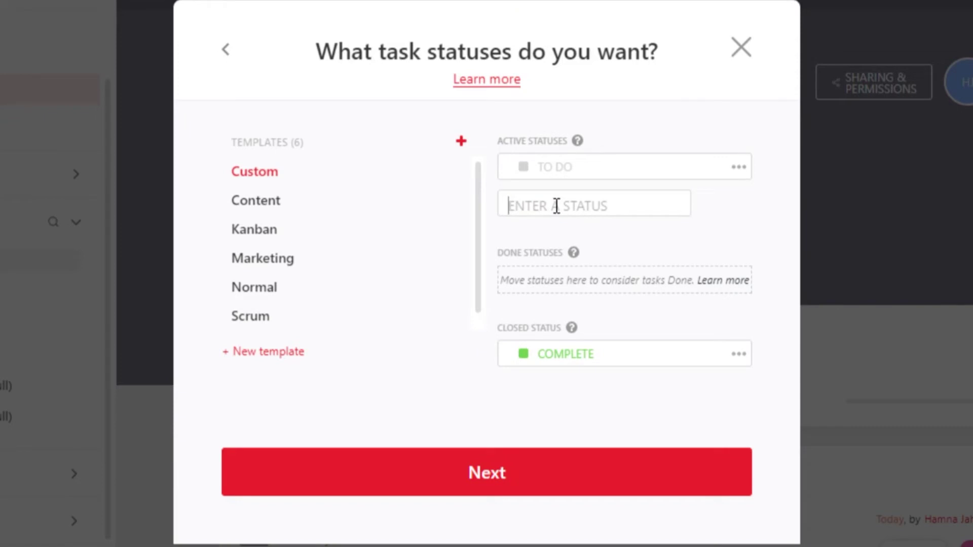
text(IN PROGRESS)
key(Return)
text(DONE)
key(Return)
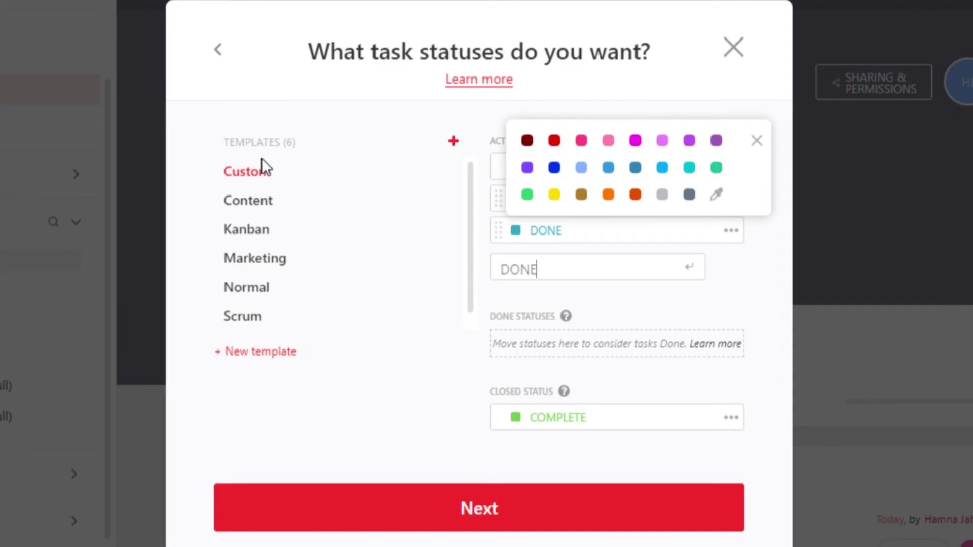
click(241, 198)
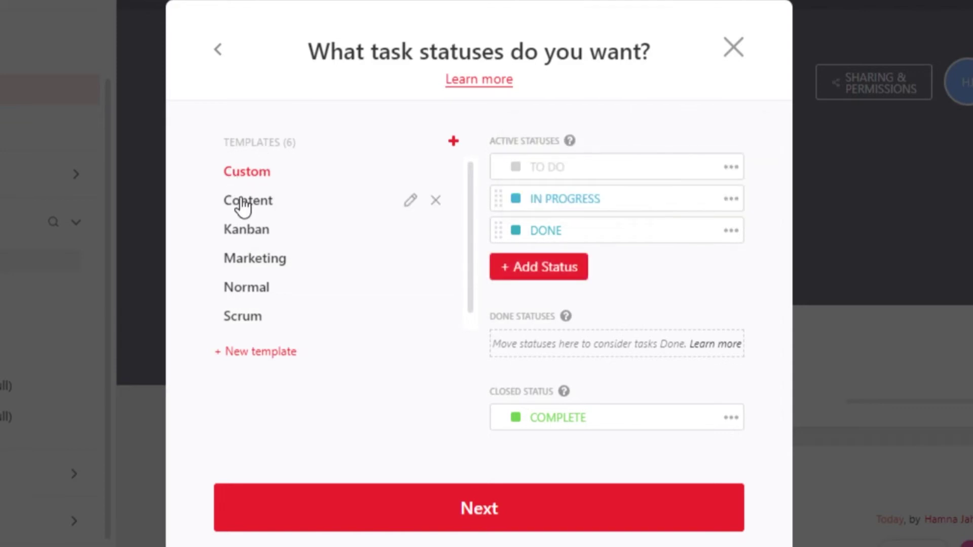
click(242, 202)
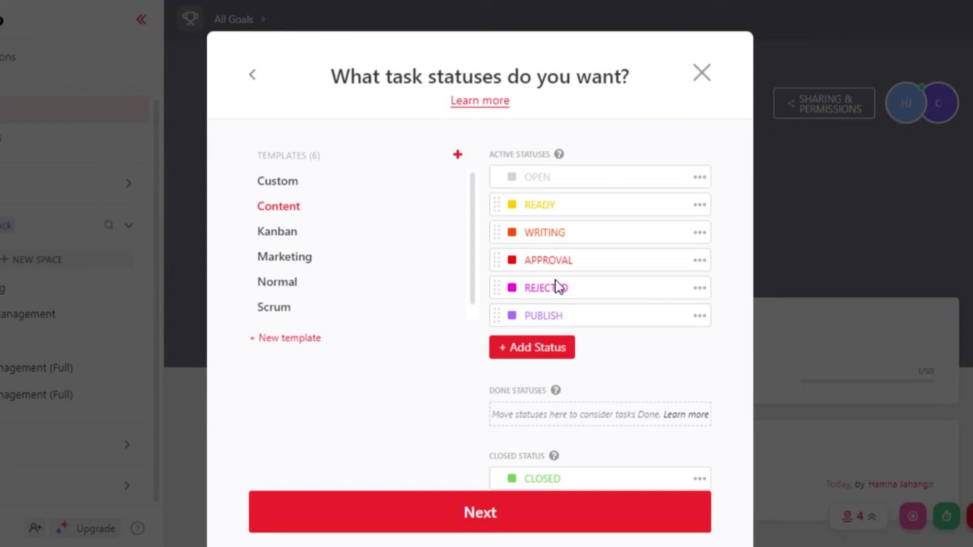
Review the full list of Test 2's default ClickApps, leaving them unchanged.
click(488, 527)
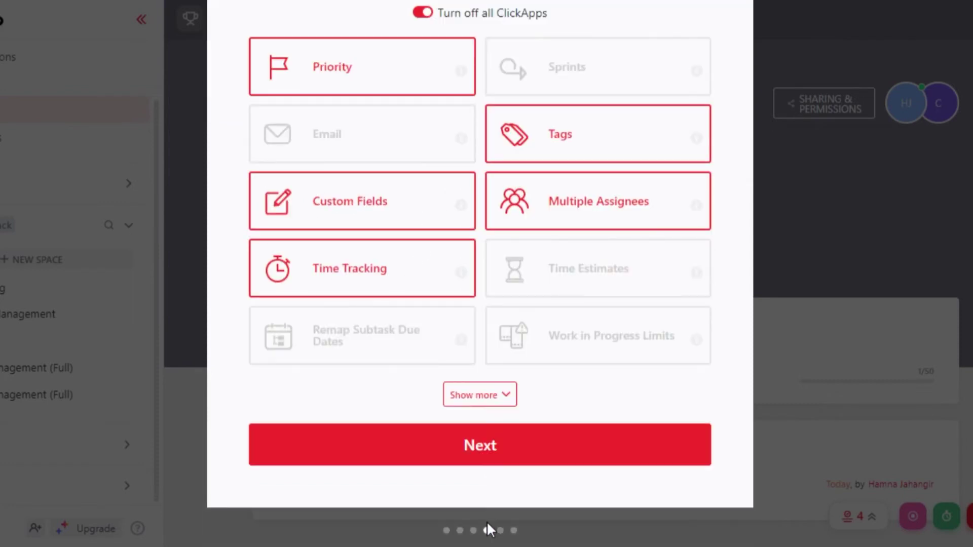
click(484, 398)
mouse_move(460, 341)
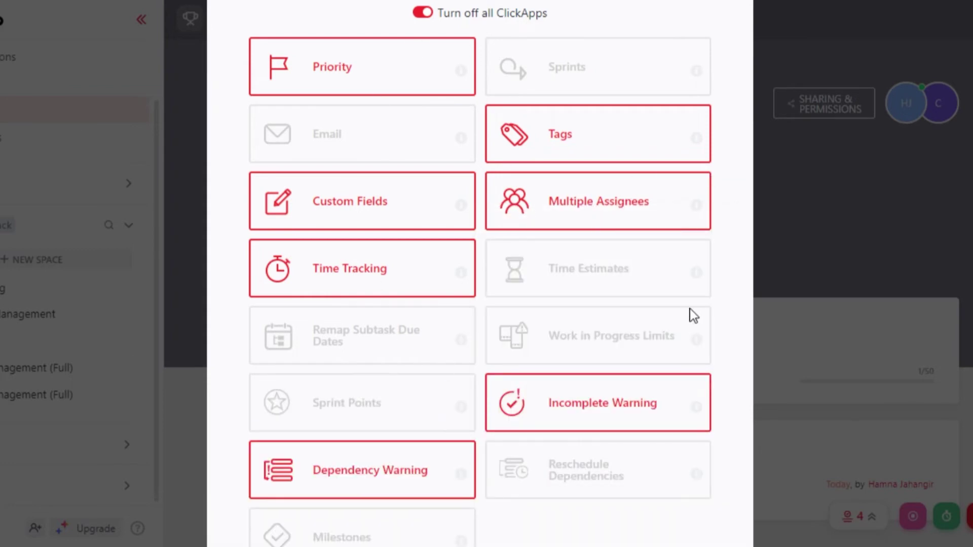
scroll(731, 114, down, 4)
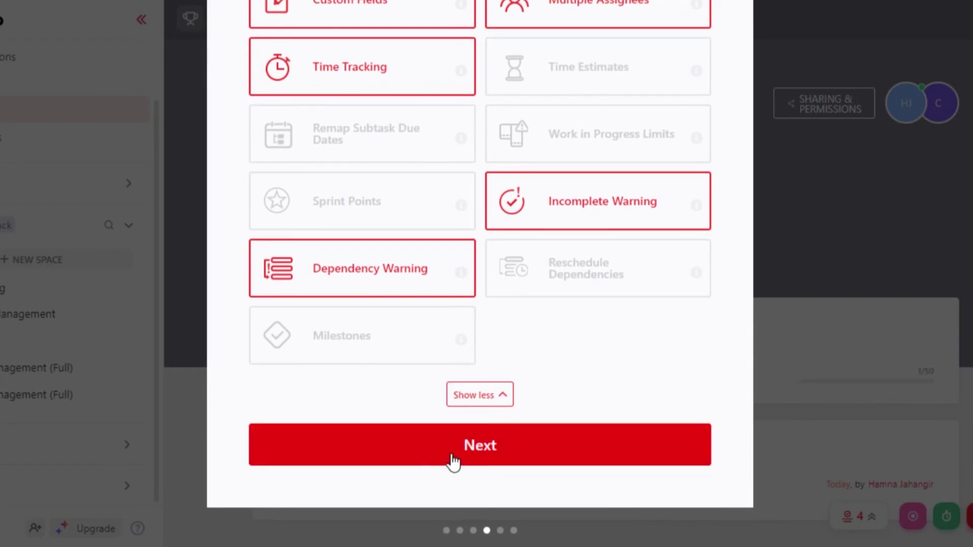
click(453, 459)
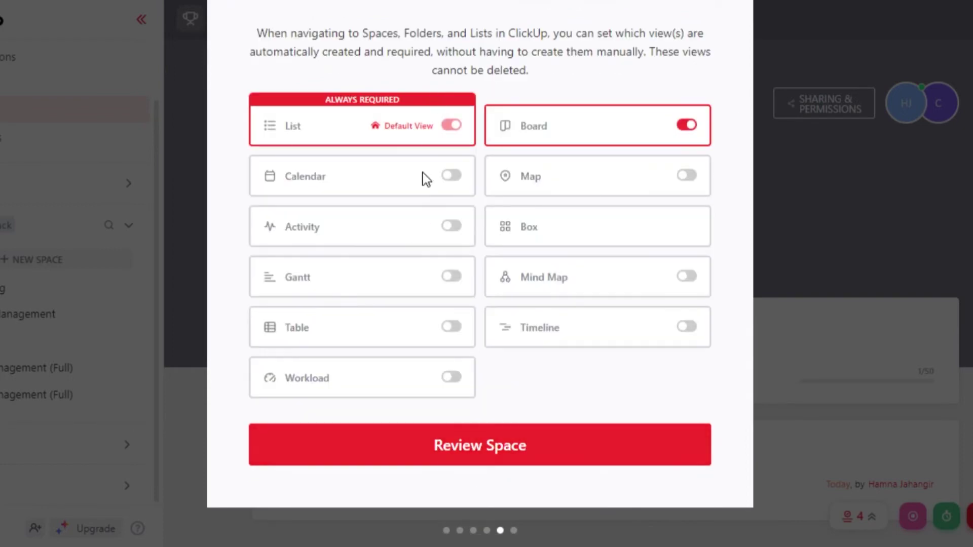
Add Calendar, Activity, Gantt and Map as default views, then bring up the Test 2 summary.
click(457, 180)
click(458, 233)
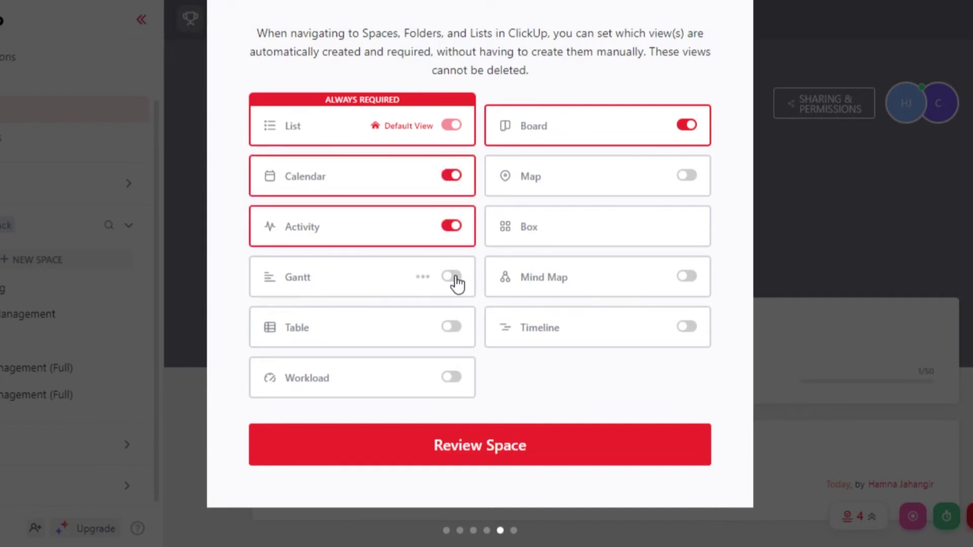
click(457, 281)
click(693, 183)
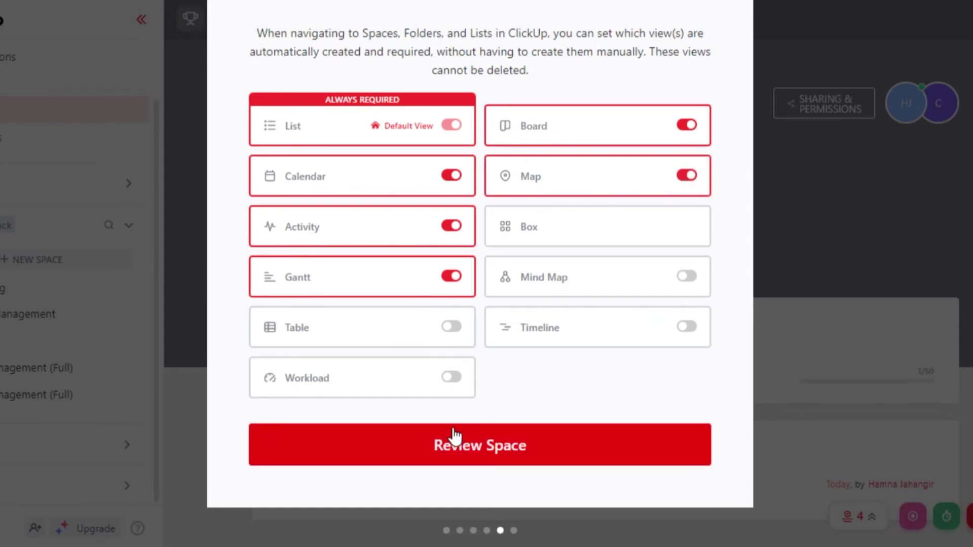
click(493, 453)
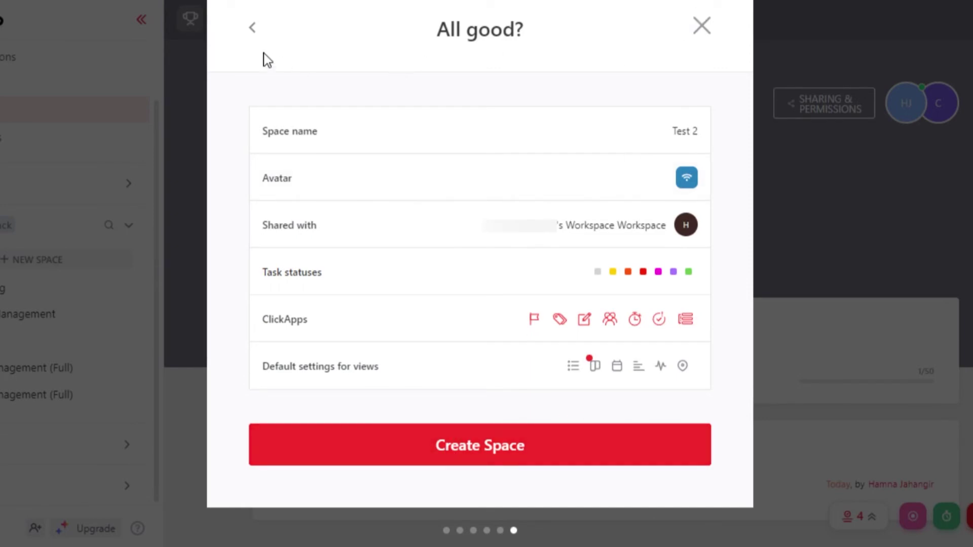
Close the Space summary without creating the Space, then expand Favorites and Dashboards in the sidebar.
click(701, 26)
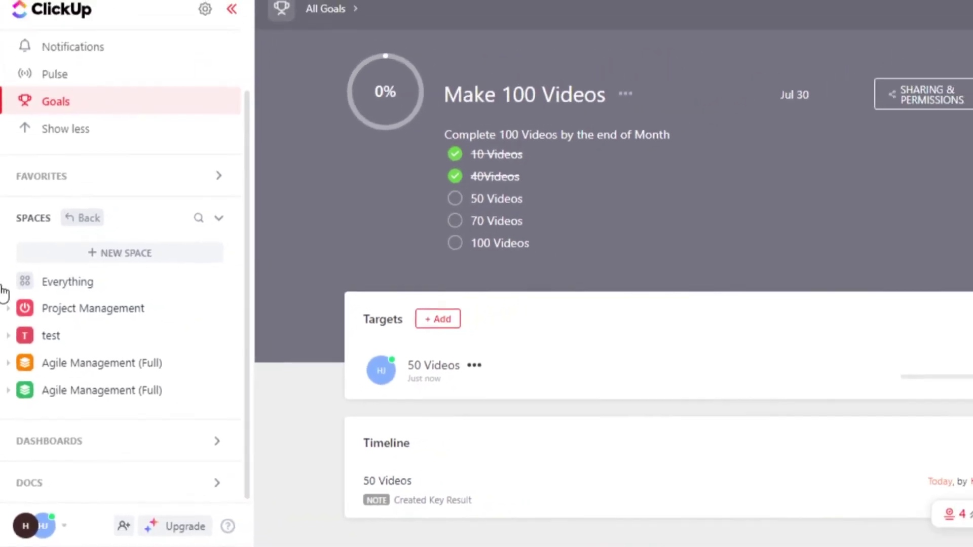
click(171, 181)
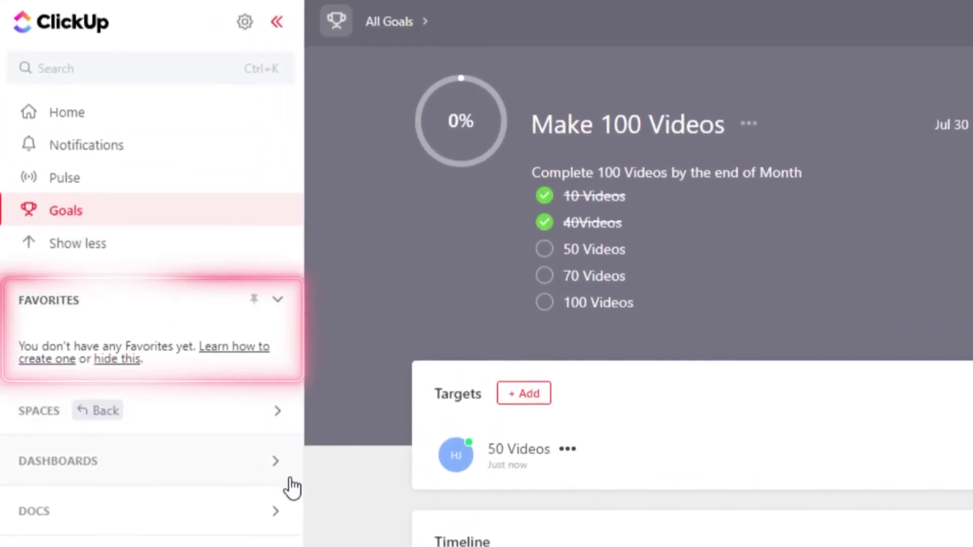
click(242, 477)
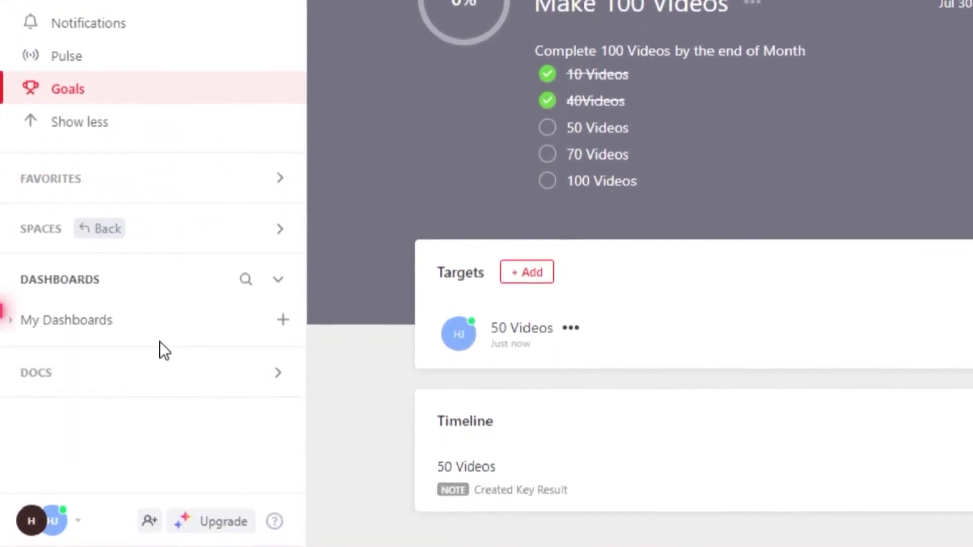
List My Dashboards, narrow the sidebar slightly, and open the Videos dashboard.
click(131, 334)
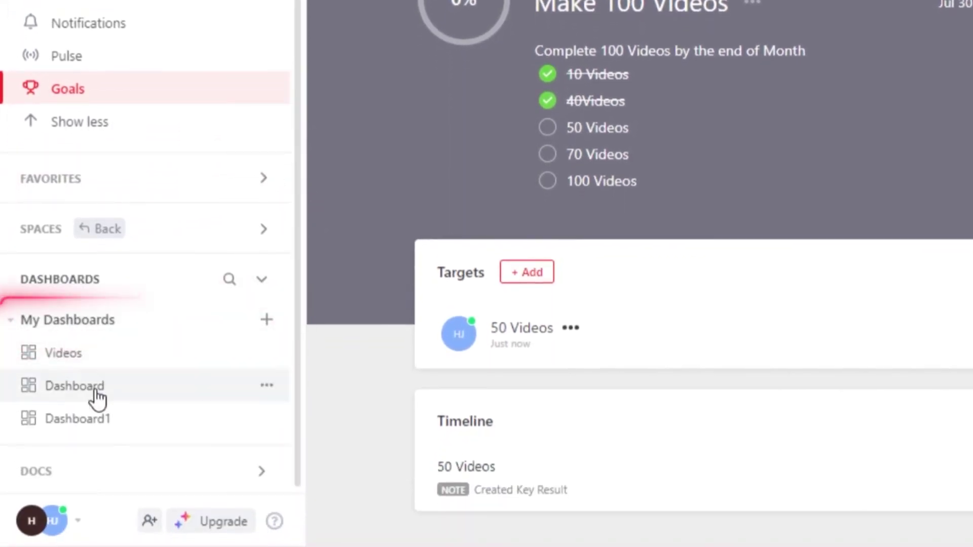
drag(302, 309, 298, 321)
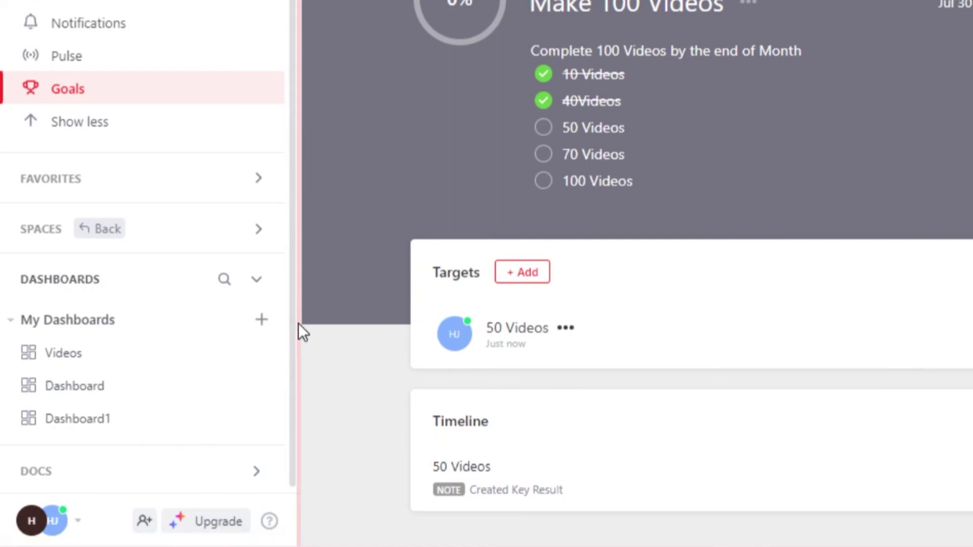
click(64, 365)
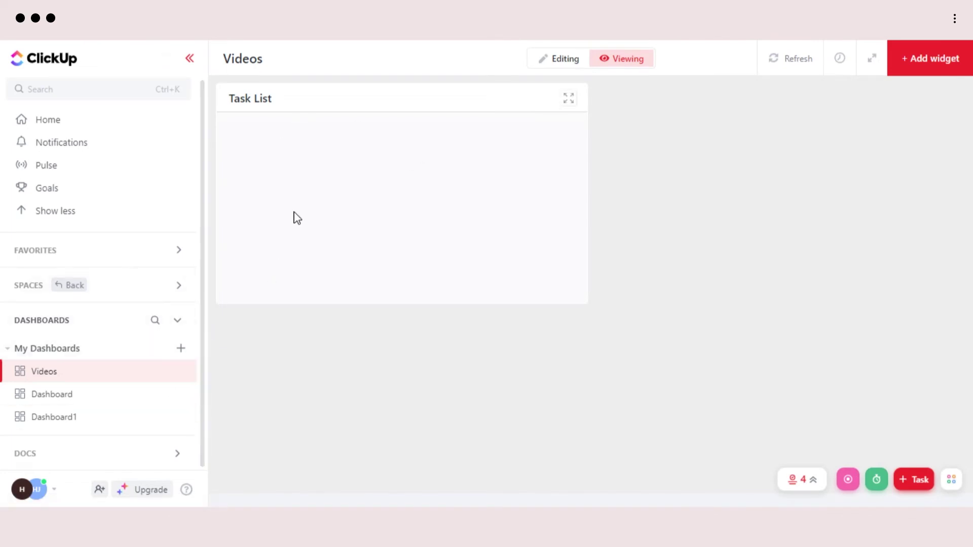
Toggle the Videos dashboard between editing and viewing, and browse the widget catalogue without adding anything.
click(559, 58)
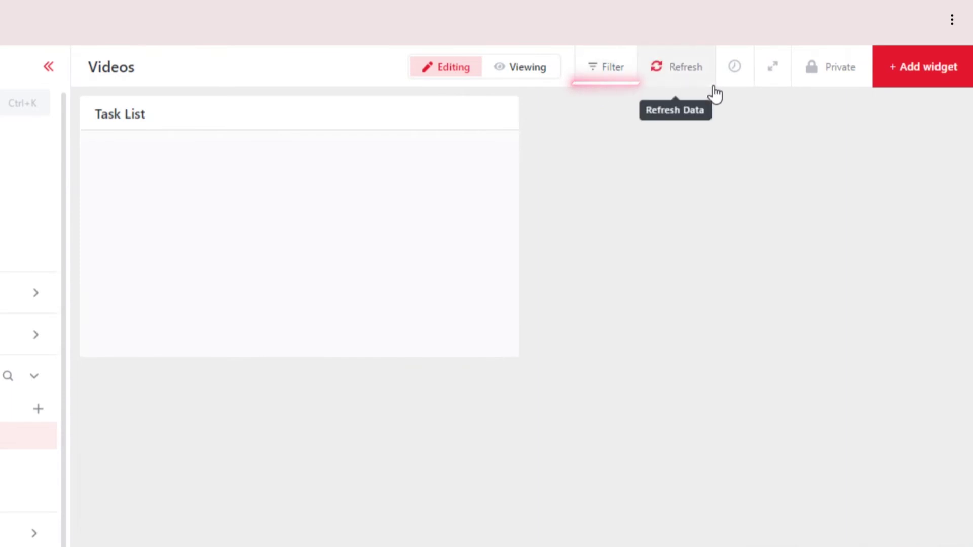
click(527, 69)
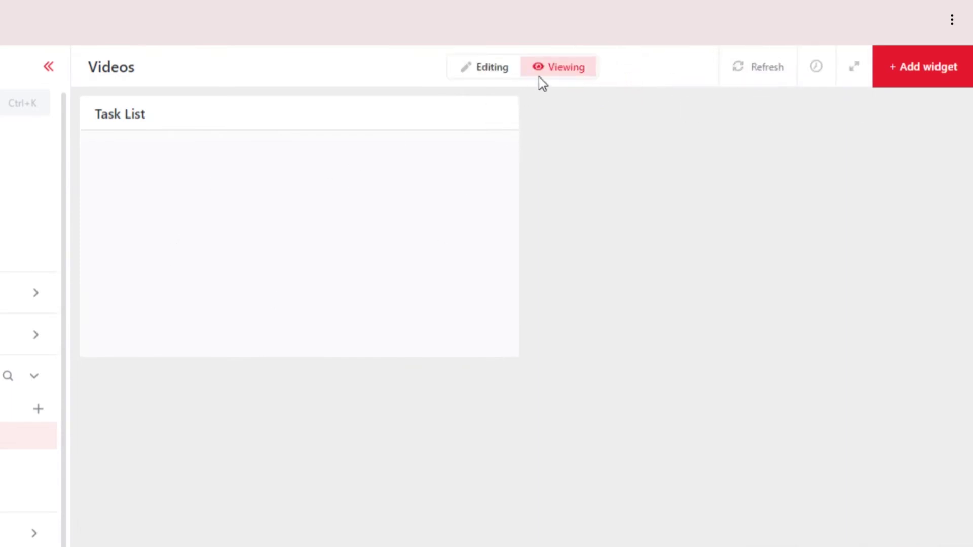
click(918, 68)
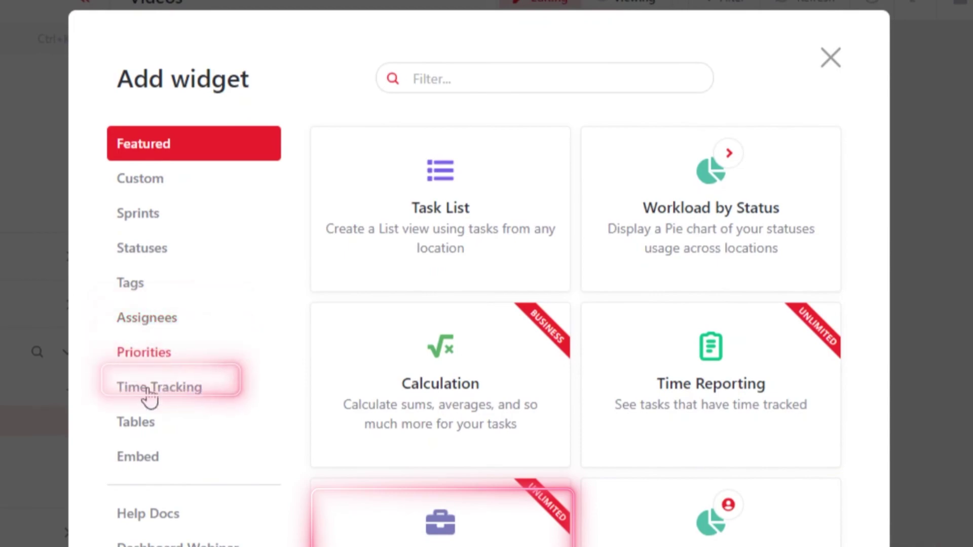
click(830, 58)
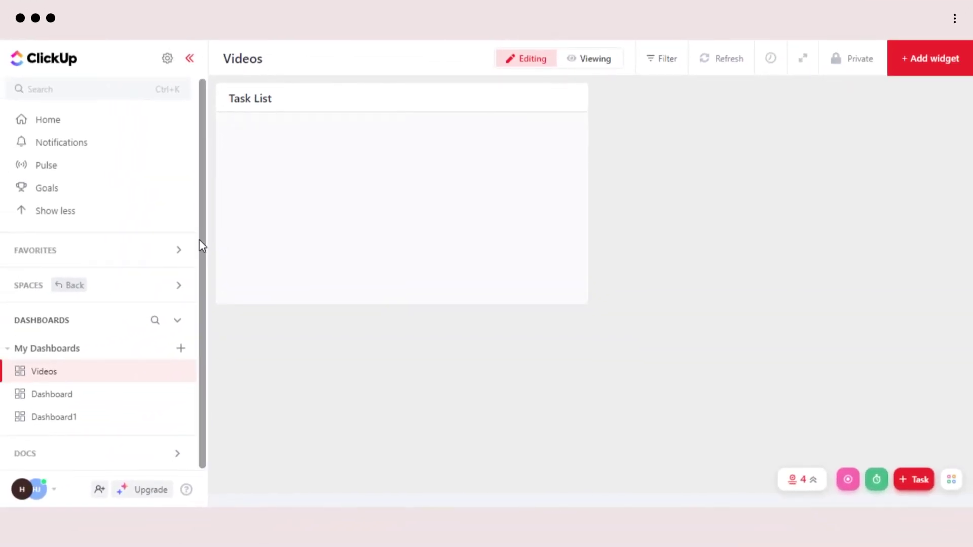
Visit the Dashboard dashboard, expand Docs, return to Home, and add a new blank Doc.
click(87, 396)
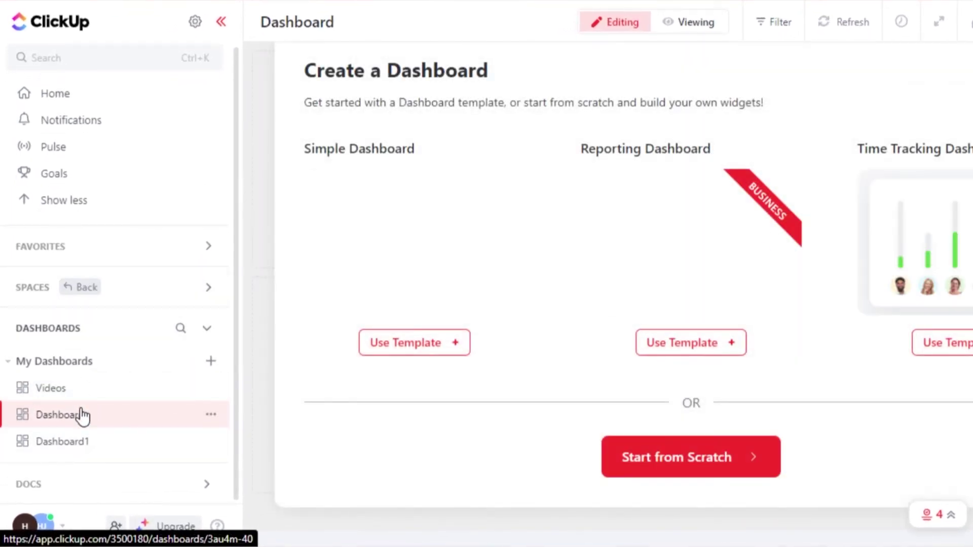
click(191, 485)
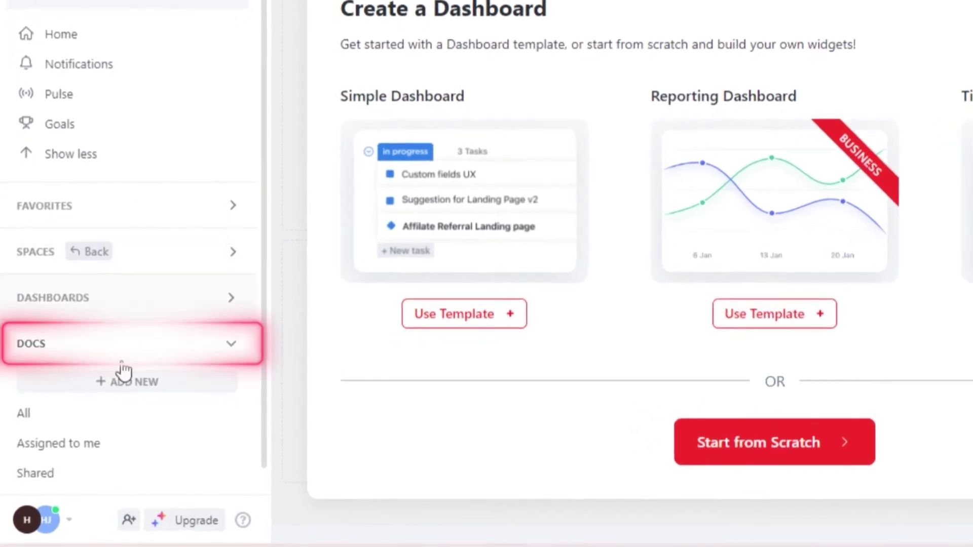
click(45, 355)
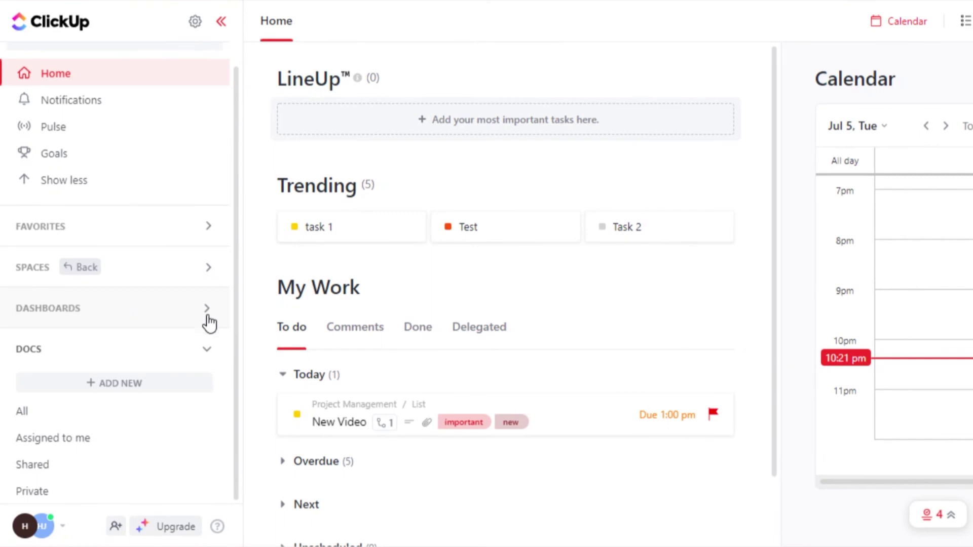
click(100, 388)
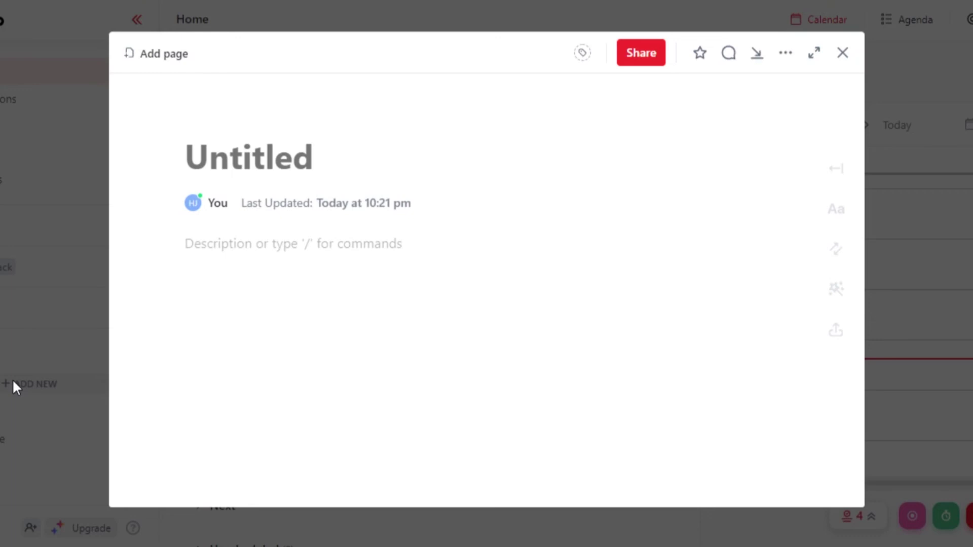
Title the new Doc 'Script' and look at its extra options menu.
mouse_move(157, 169)
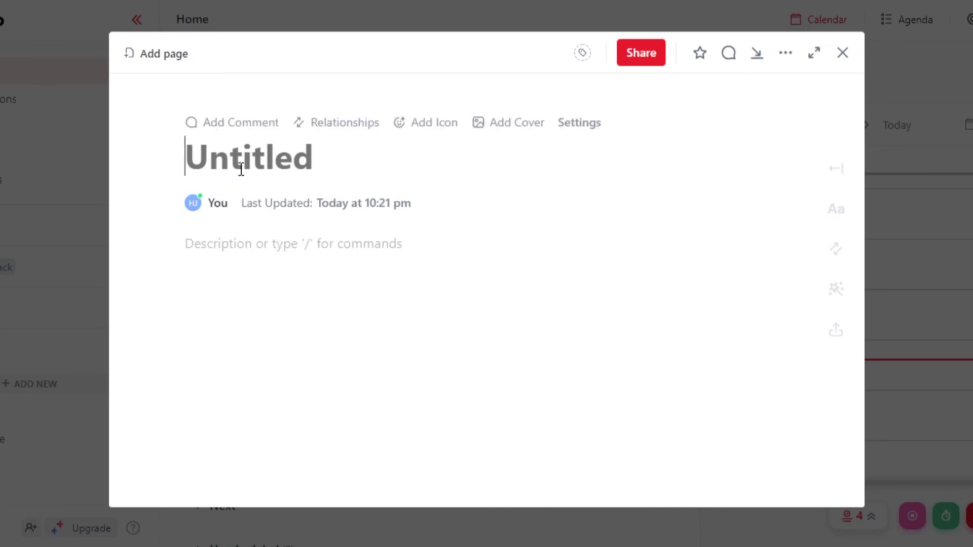
text(TT)
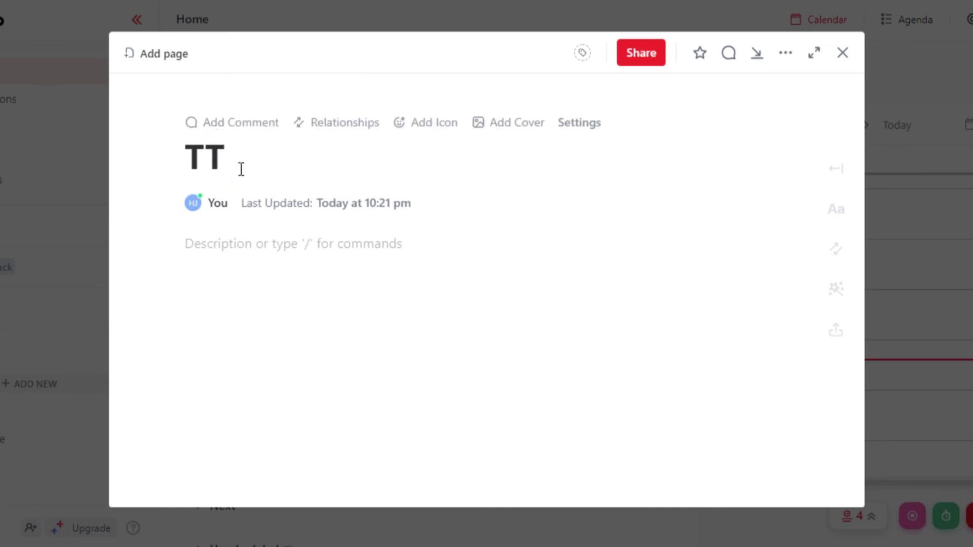
key(BackSpace)
key(BackSpace)
text(Scr)
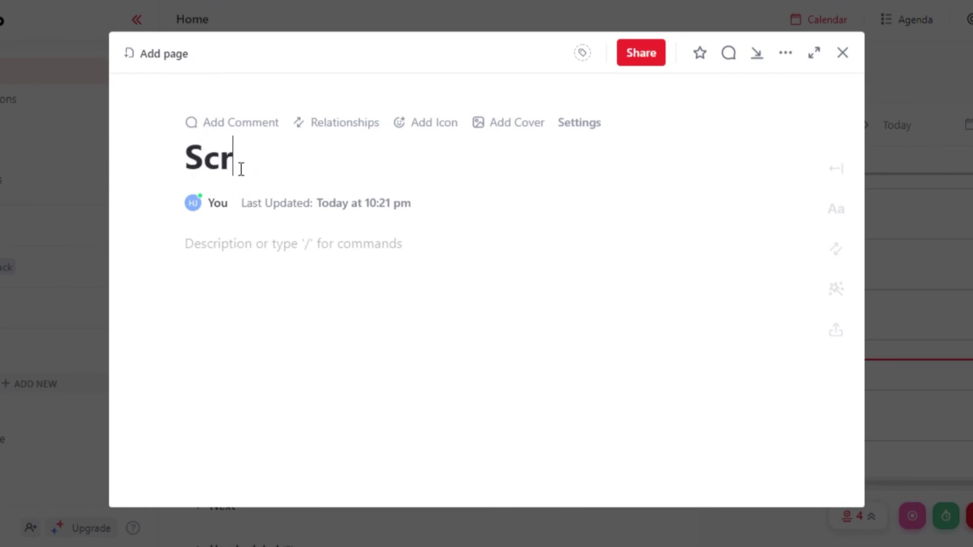
text(ipt)
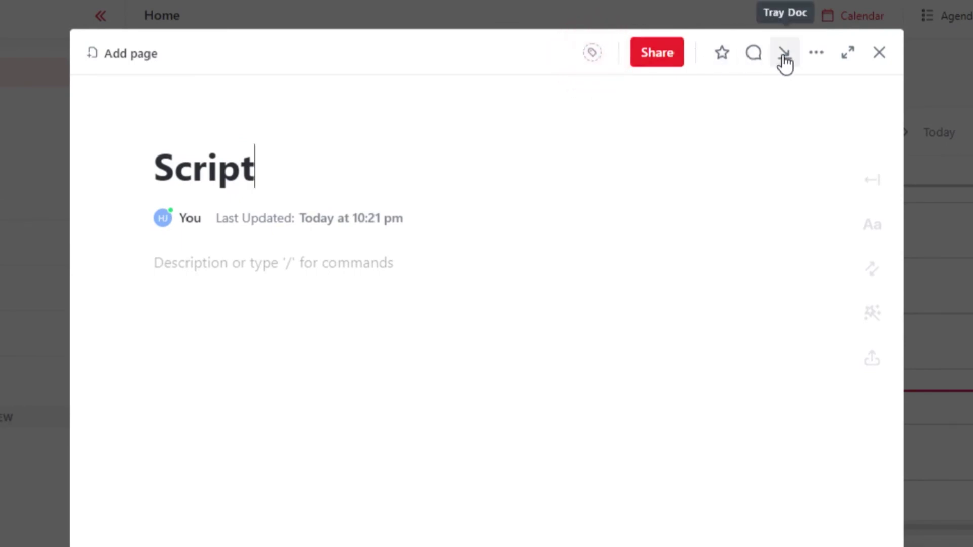
key(ctrl+BackSpace)
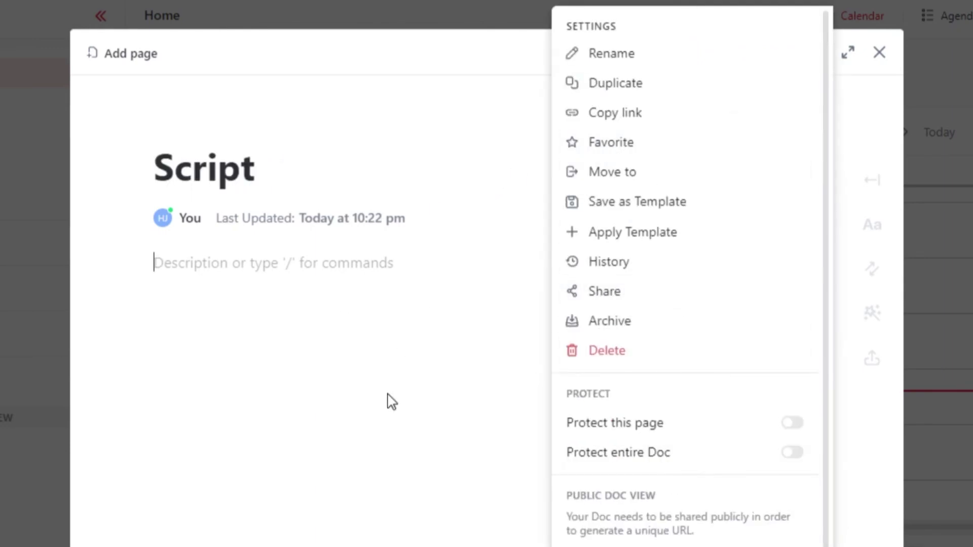
click(386, 399)
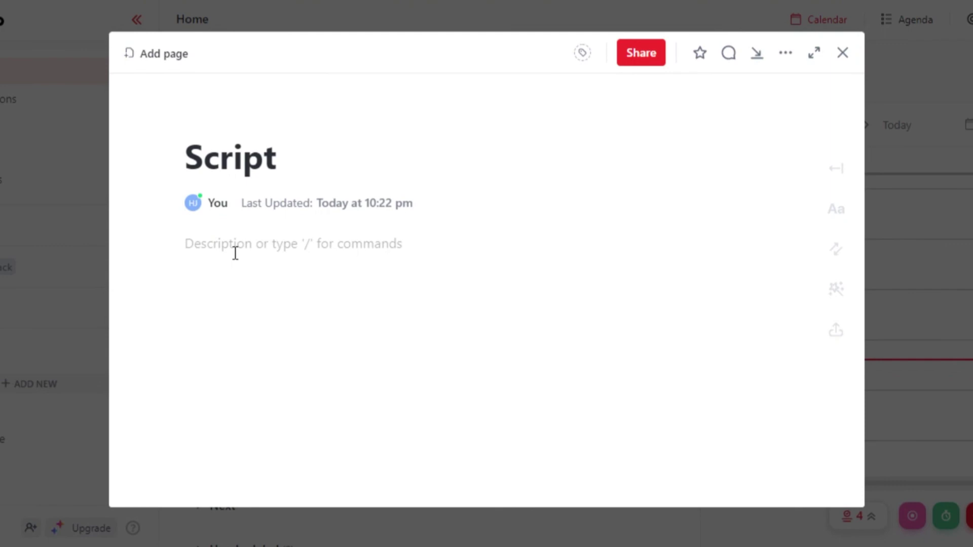
Leave the description empty, check the You author chip, and save the Doc as favorite 'Script'.
text(D)
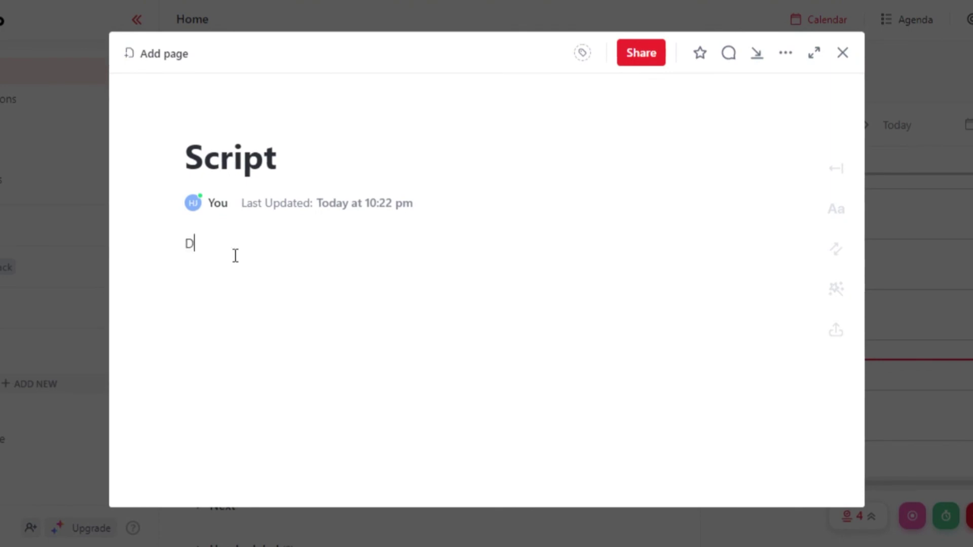
key(BackSpace)
key(BackSpace)
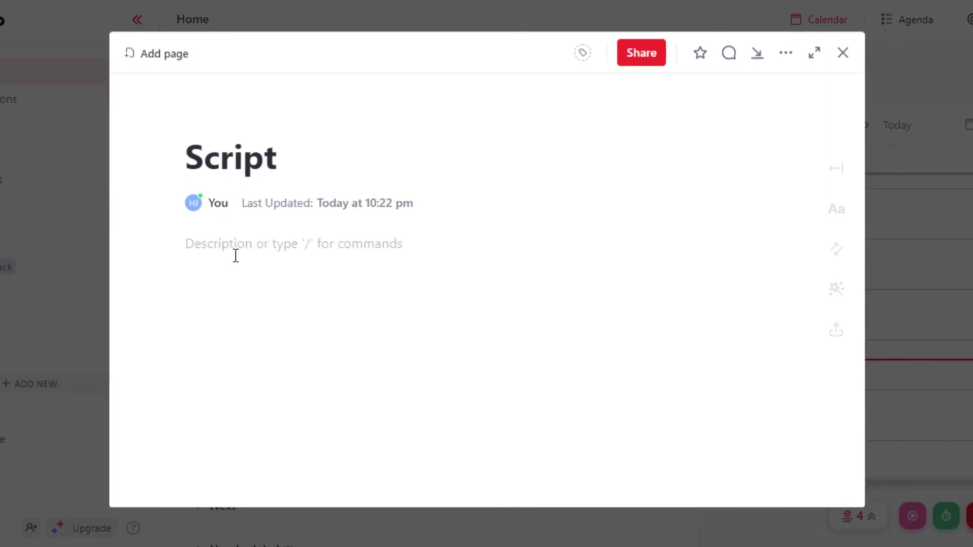
click(197, 207)
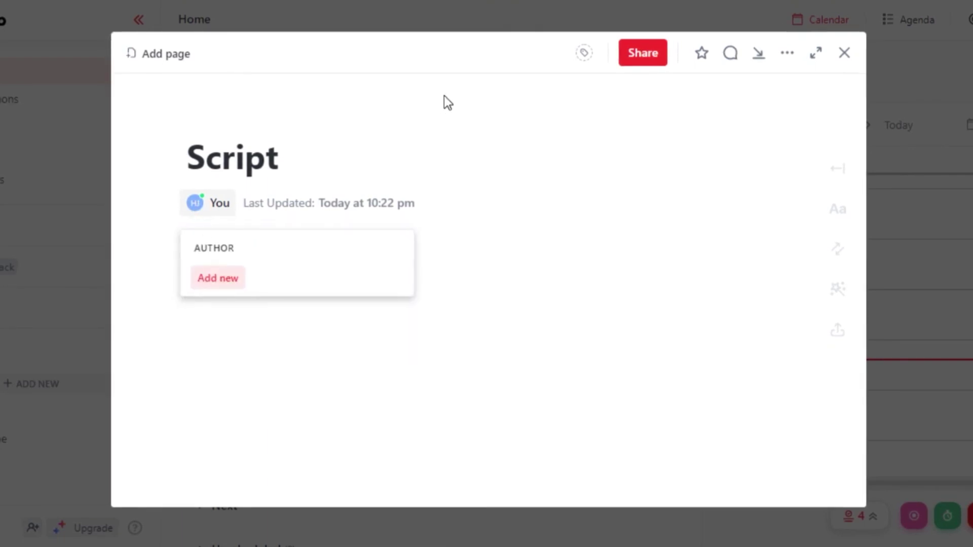
click(196, 223)
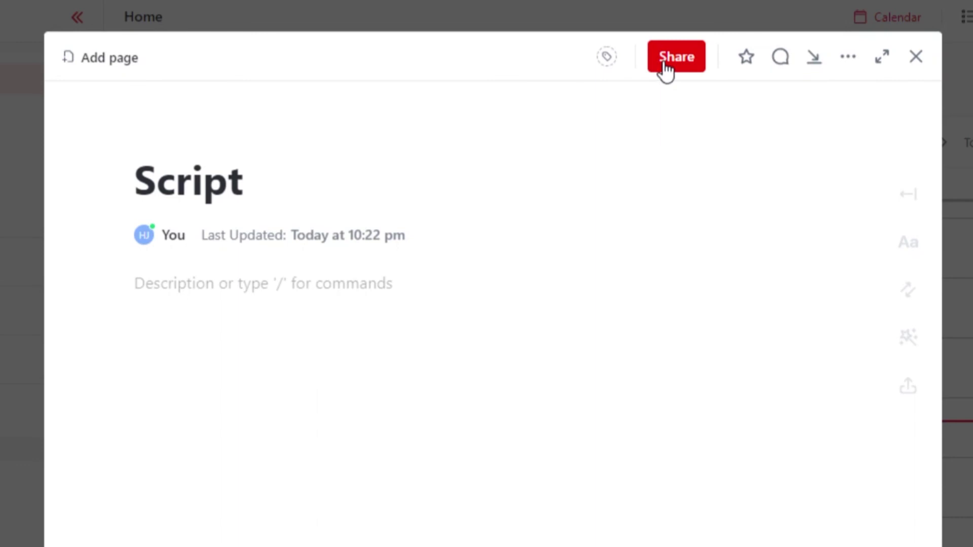
click(750, 58)
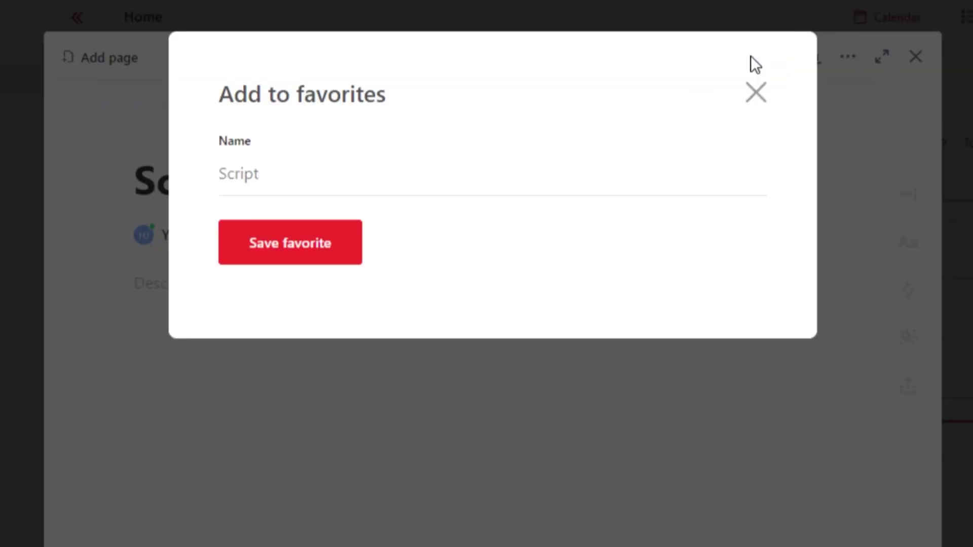
click(314, 254)
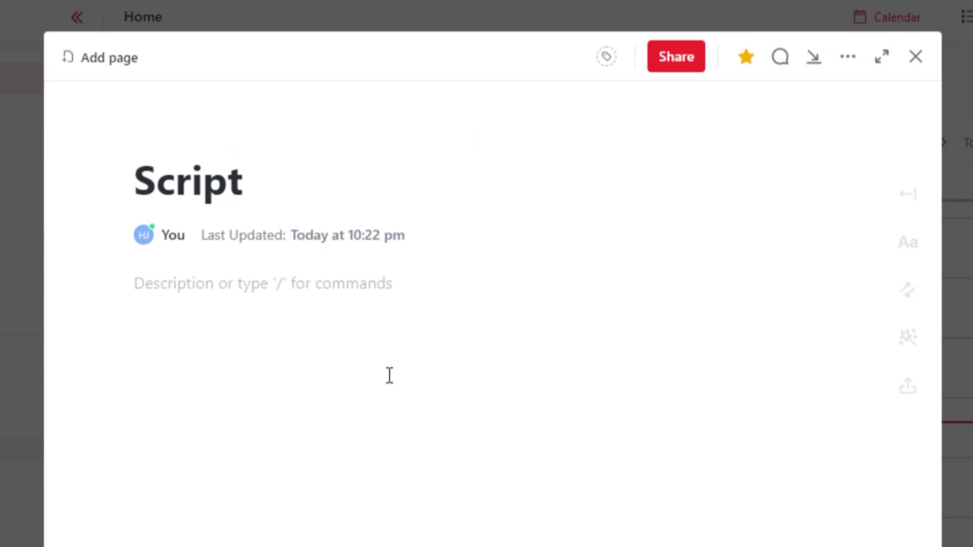
Close the Script Doc and show the Docs assigned to me.
click(915, 63)
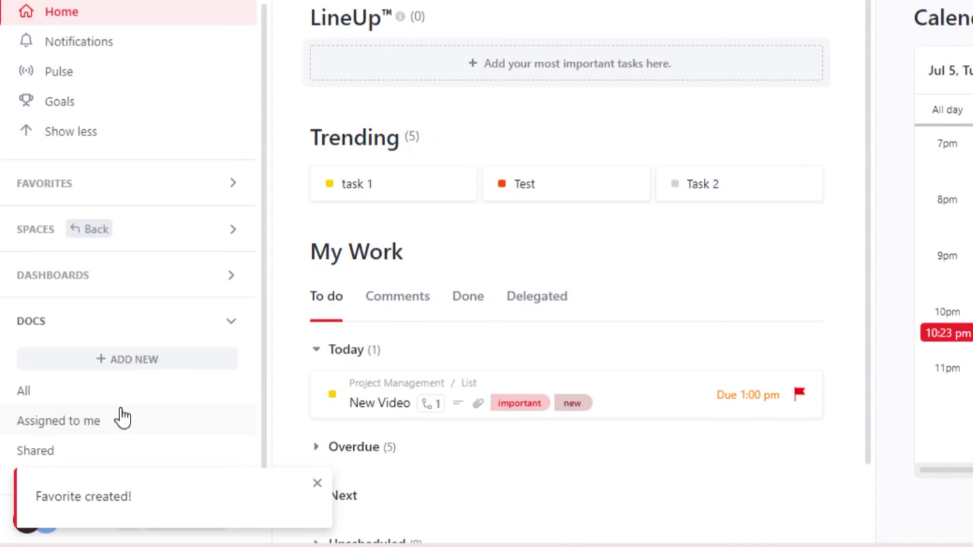
click(89, 427)
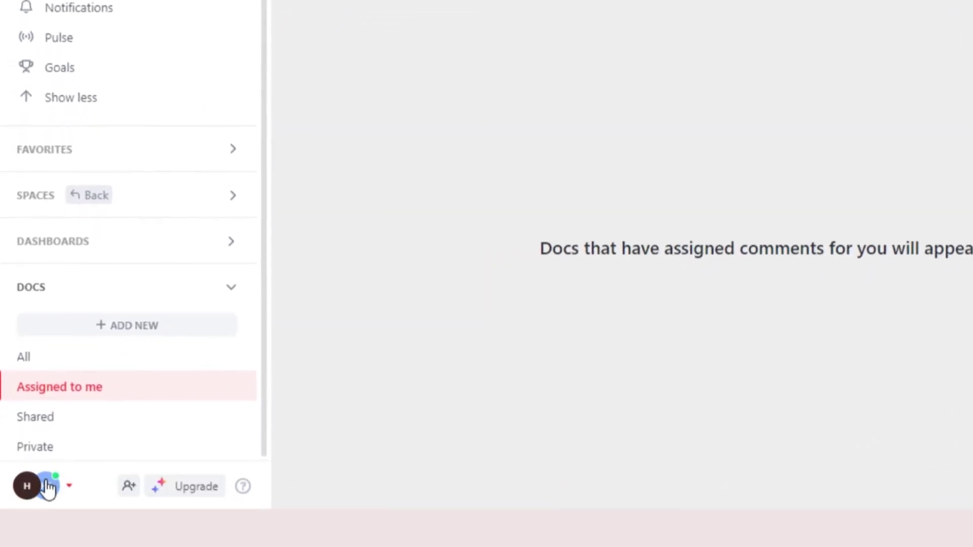
click(47, 488)
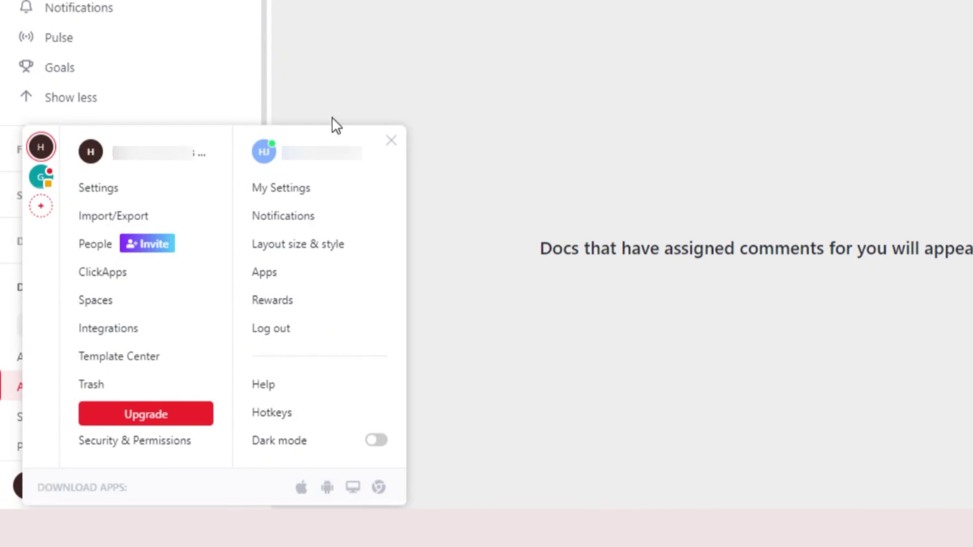
click(397, 88)
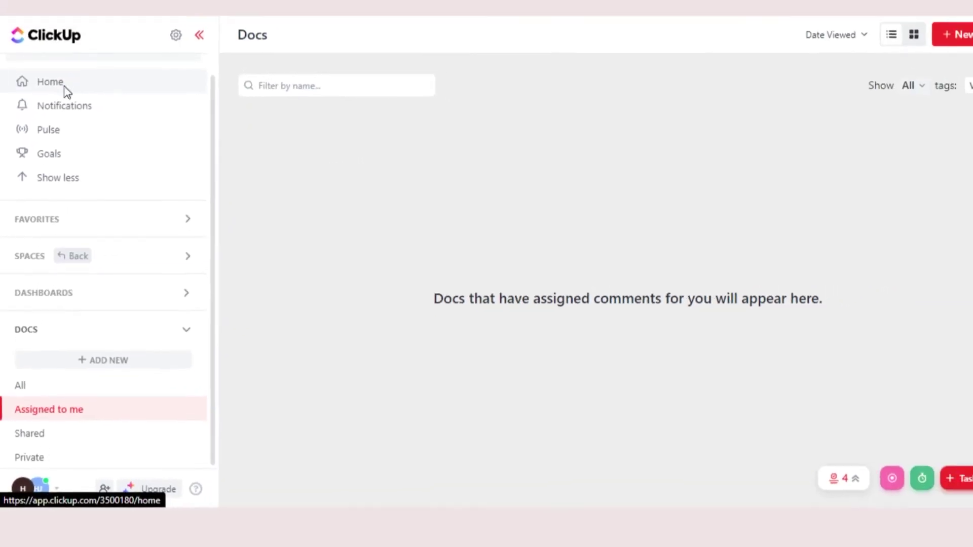